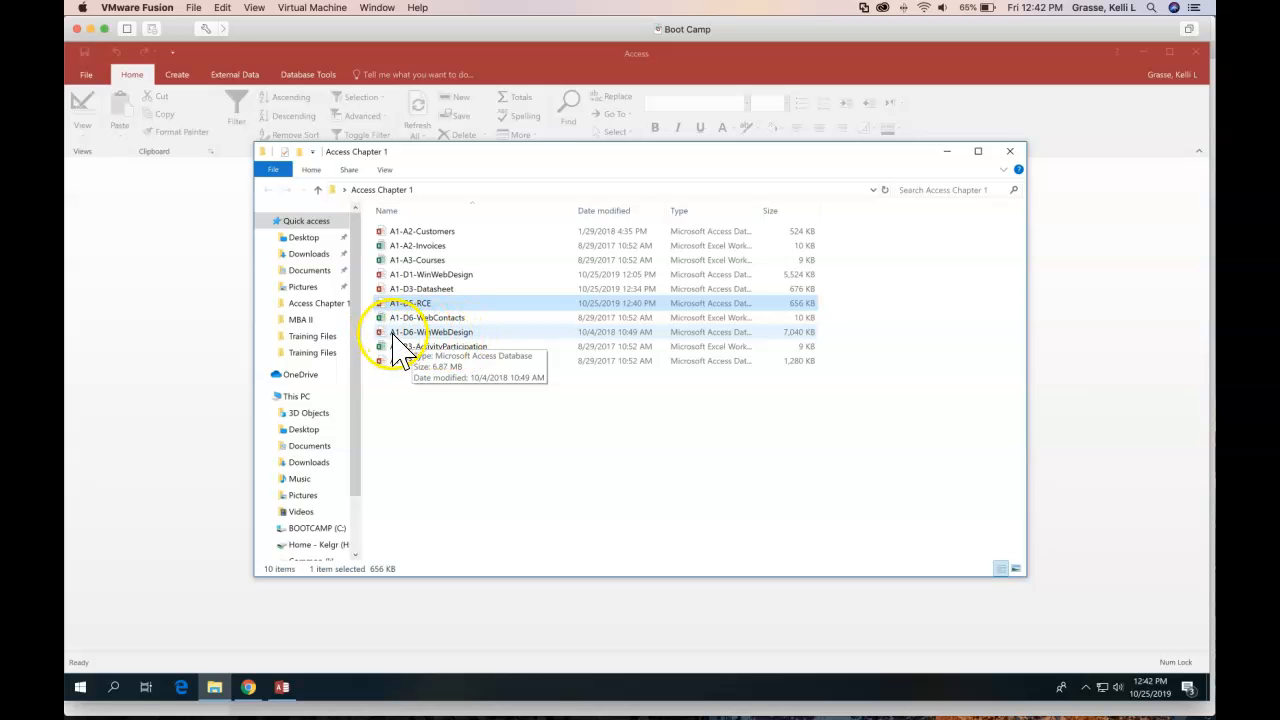
Step: Open the A1-D6-WinWebDesign database, enable its content and widen the Navigation Pane to show the full table names
double_click(427, 334)
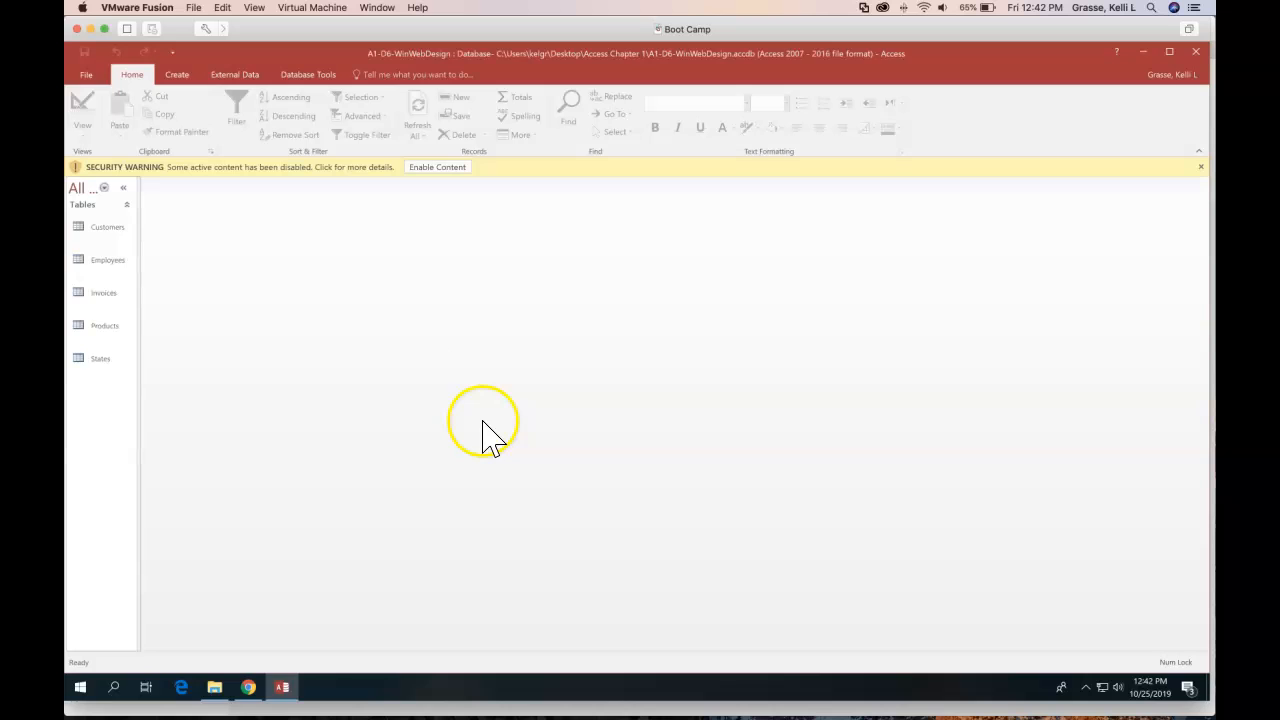
click(437, 167)
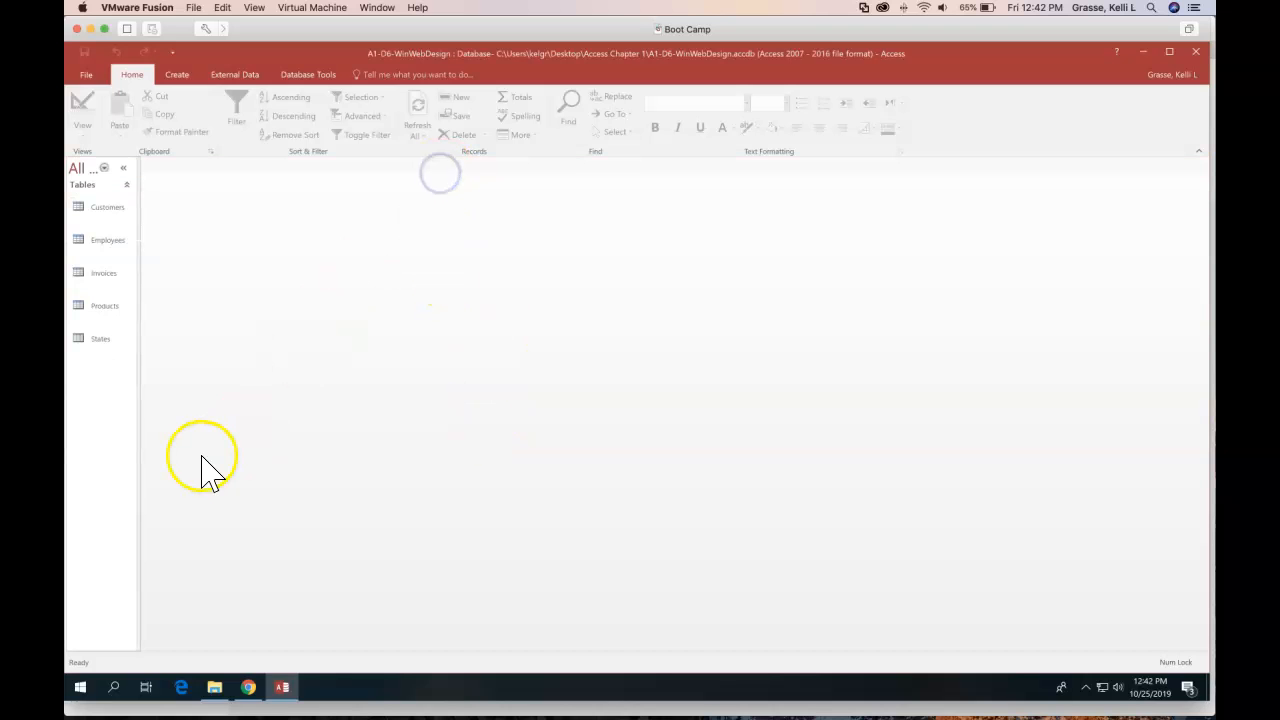
drag(136, 420, 215, 430)
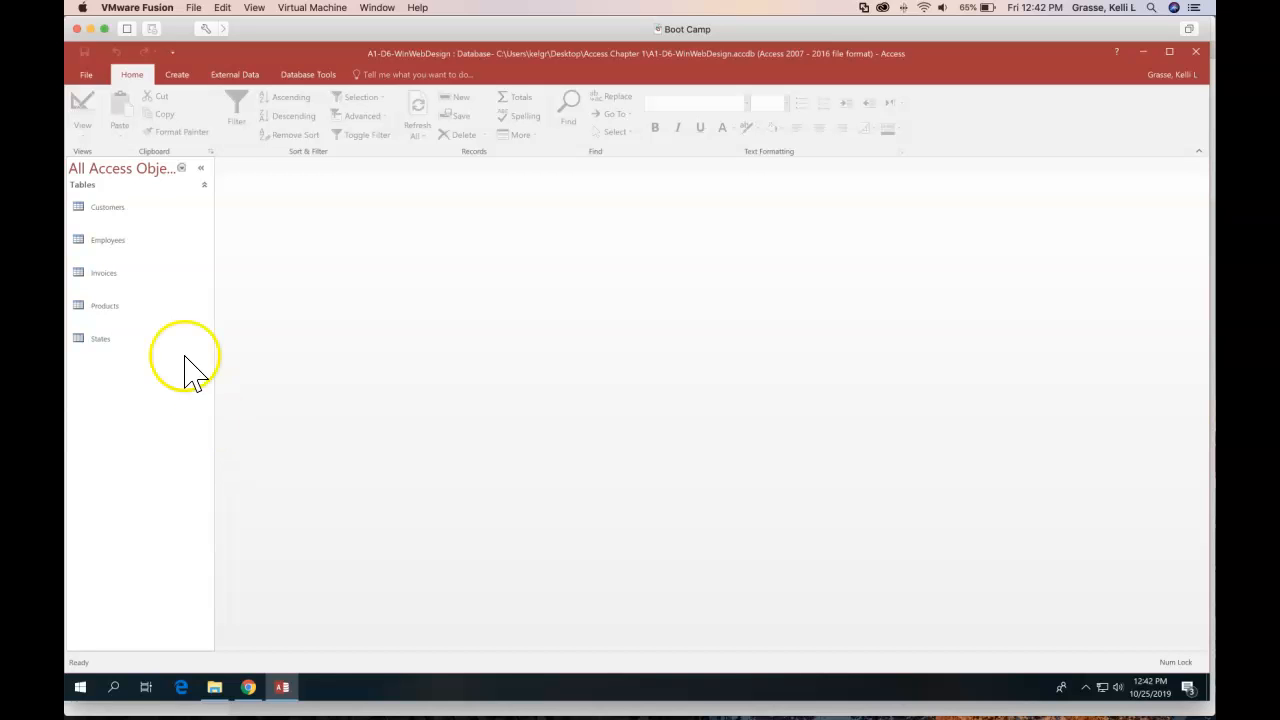
Step: Start an Excel spreadsheet import and choose A1-D6-WebContacts from the Desktop's Access Chapter 1 folder as the source file
click(232, 77)
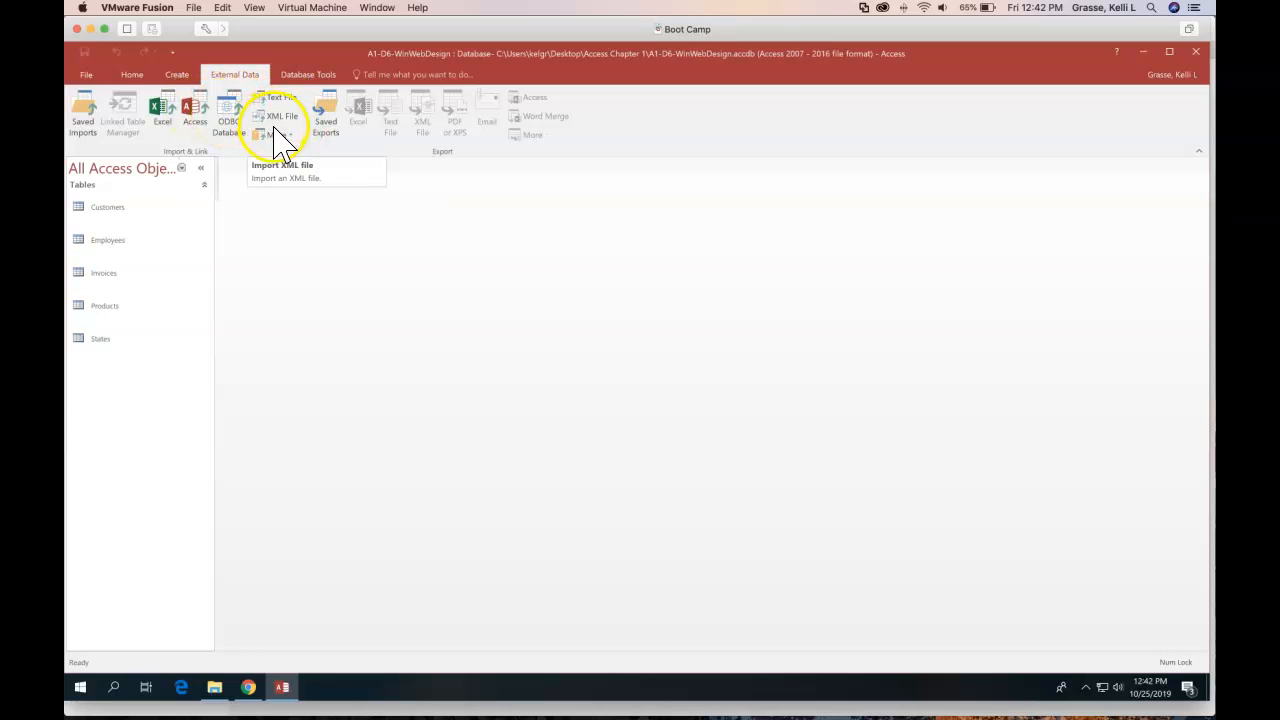
click(173, 118)
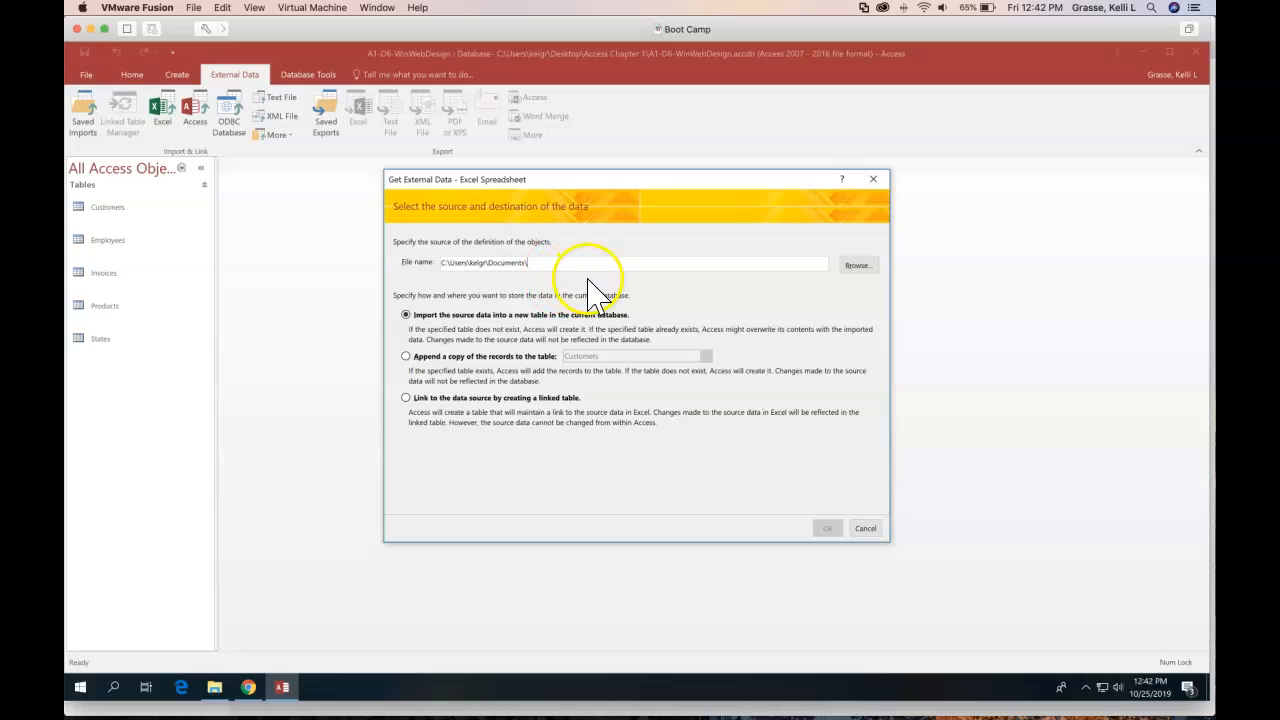
click(856, 266)
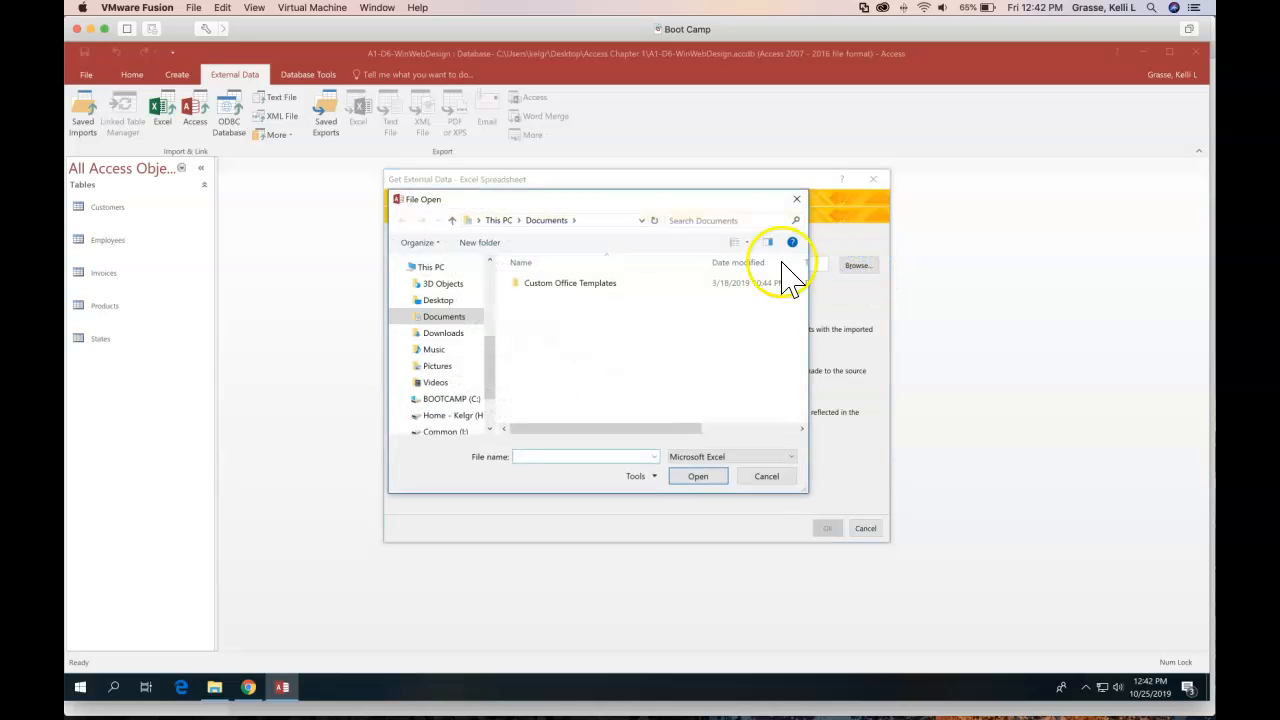
click(445, 300)
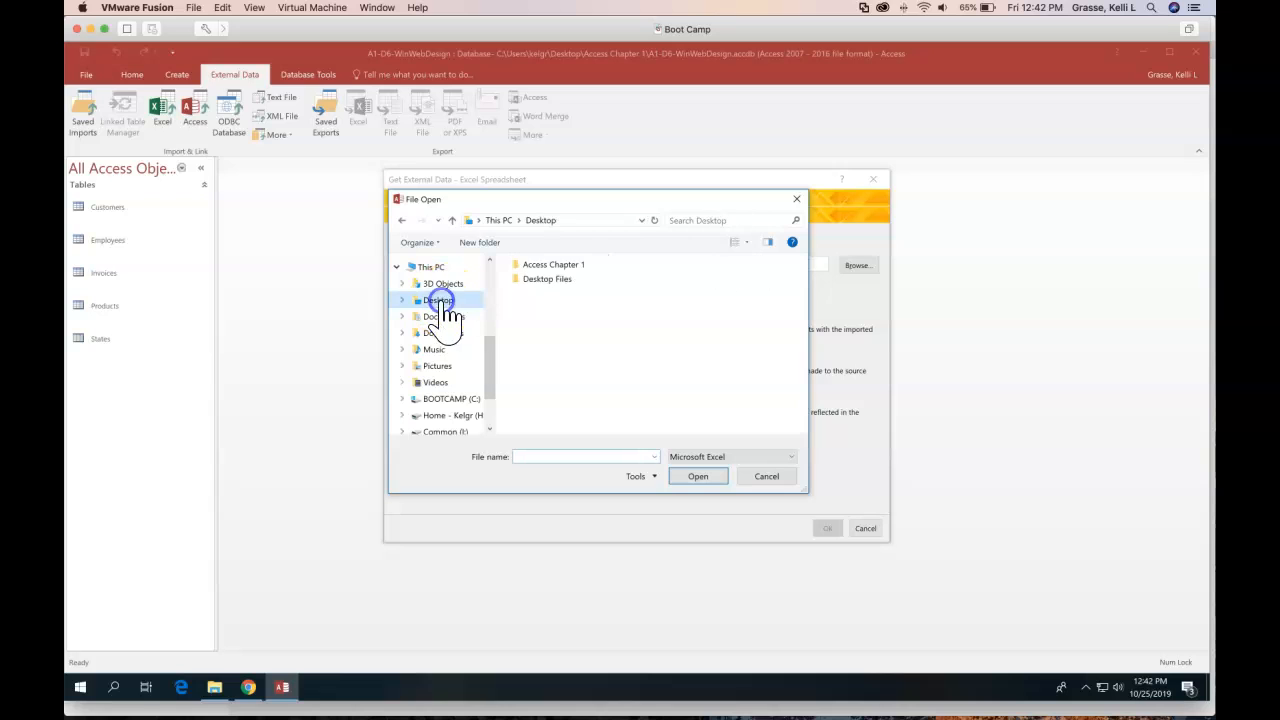
double_click(562, 268)
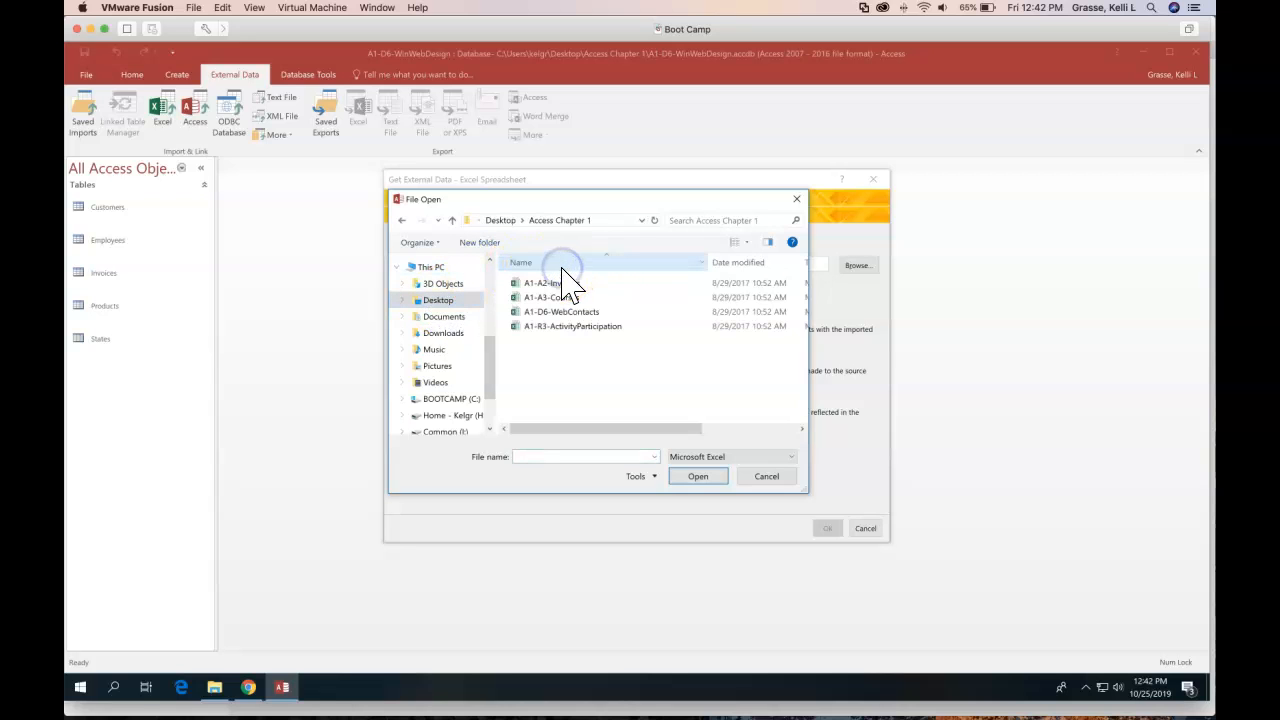
click(565, 312)
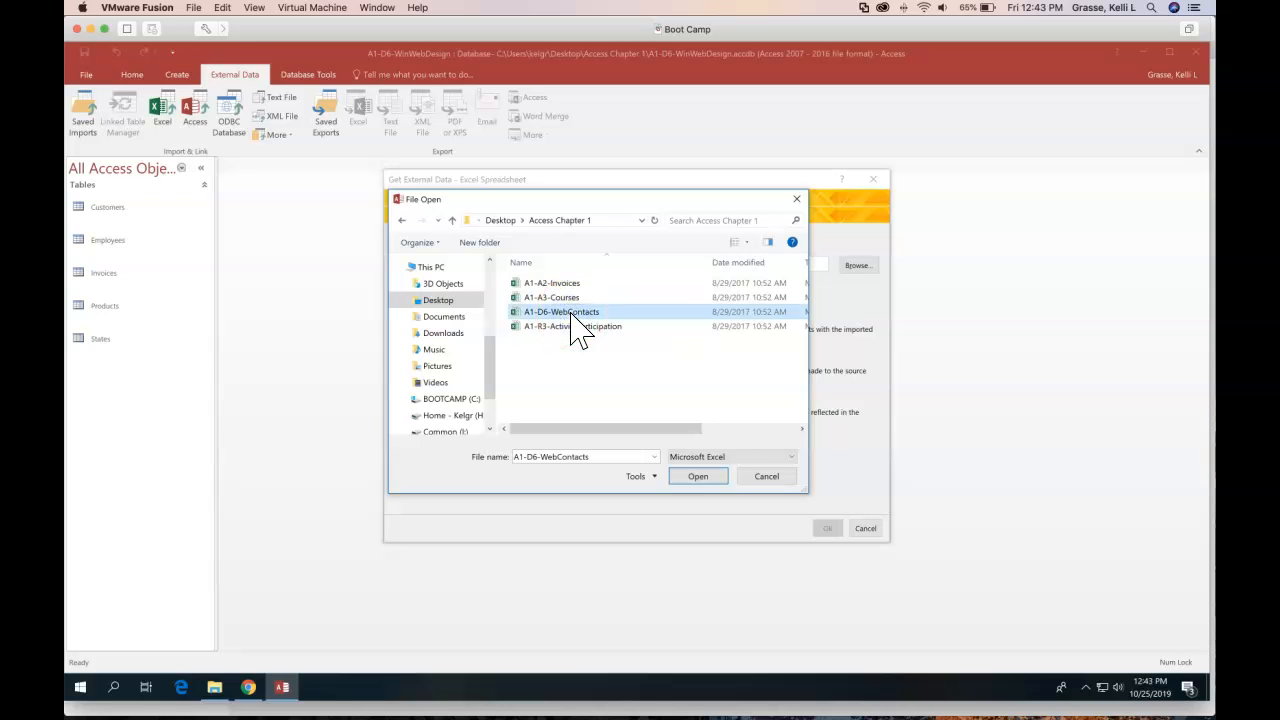
click(698, 477)
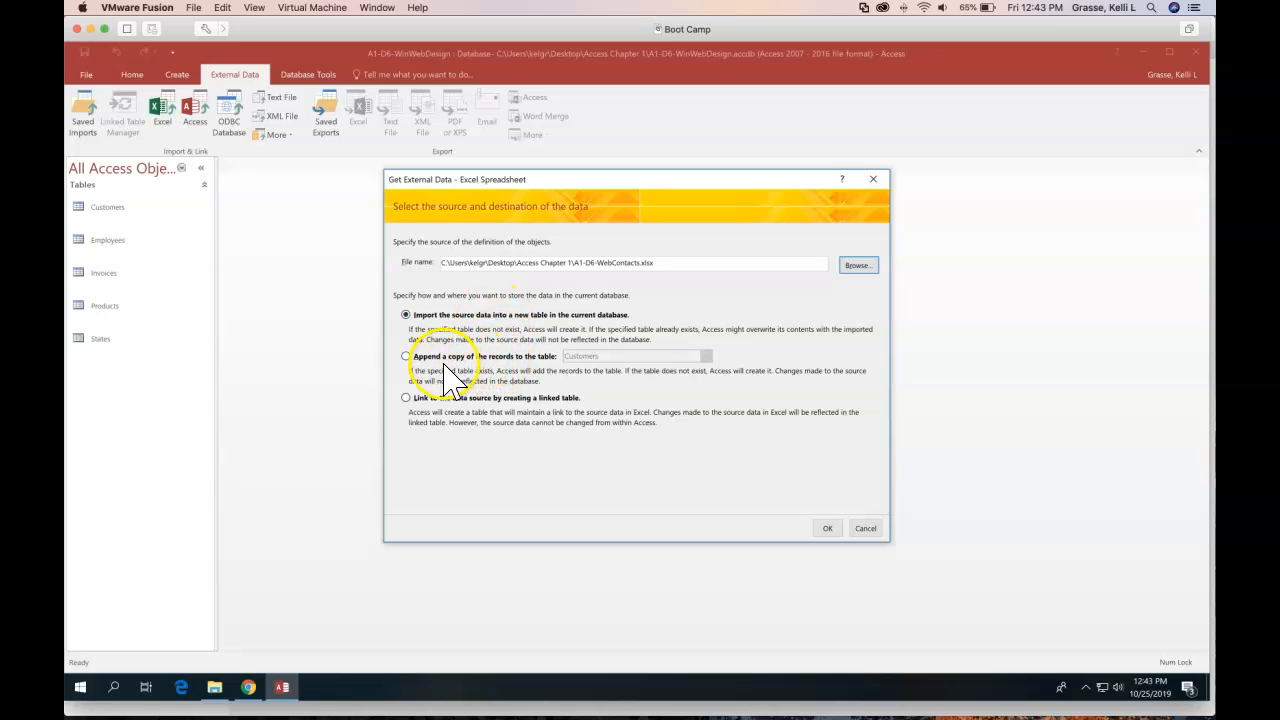
click(406, 357)
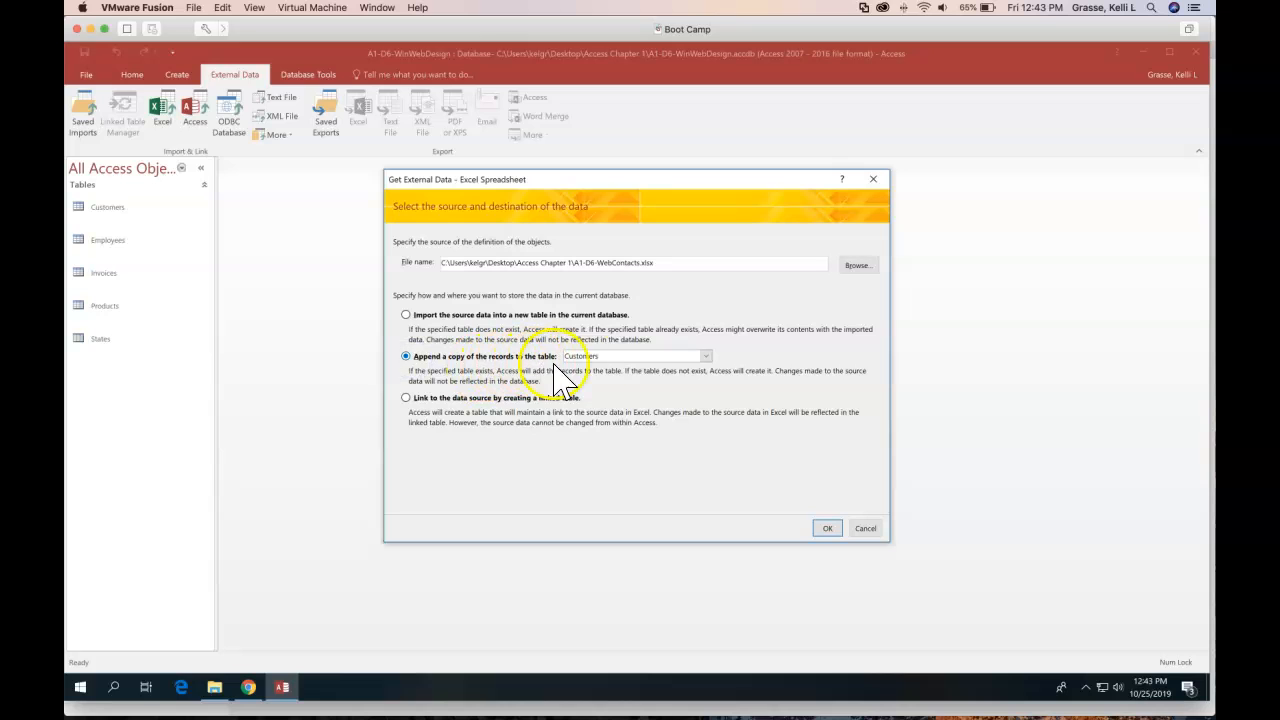
click(655, 358)
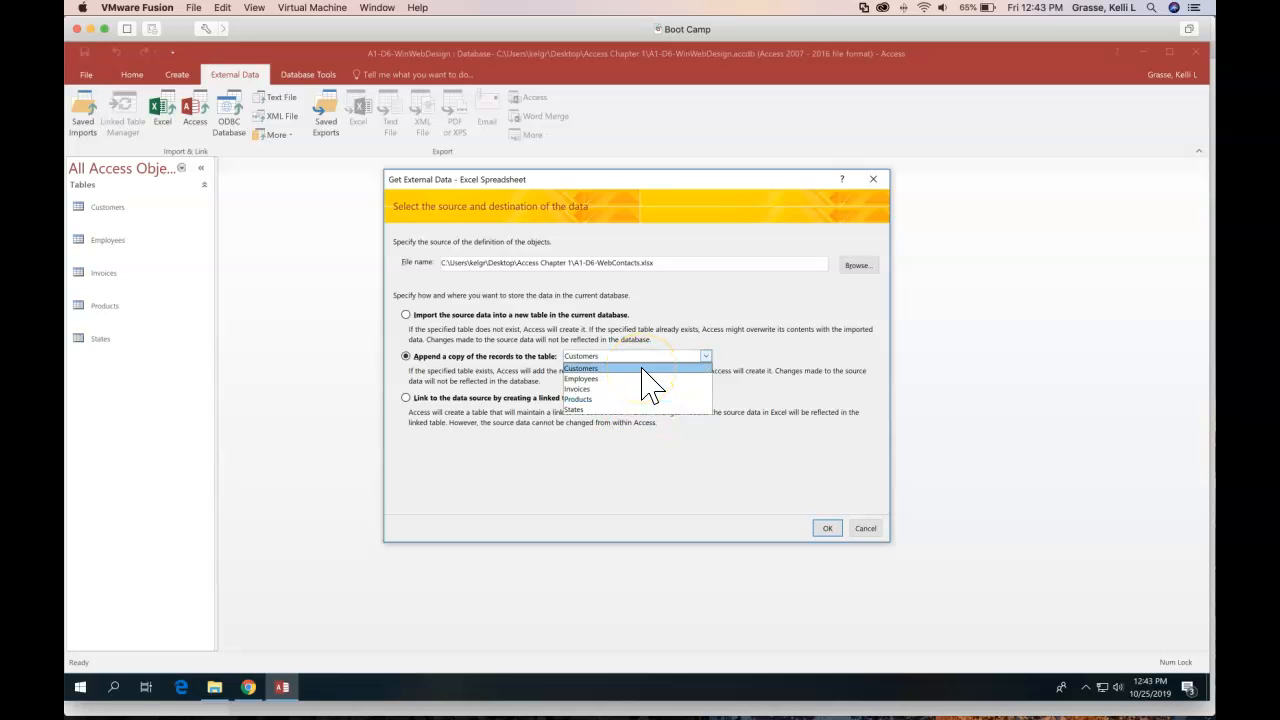
click(727, 356)
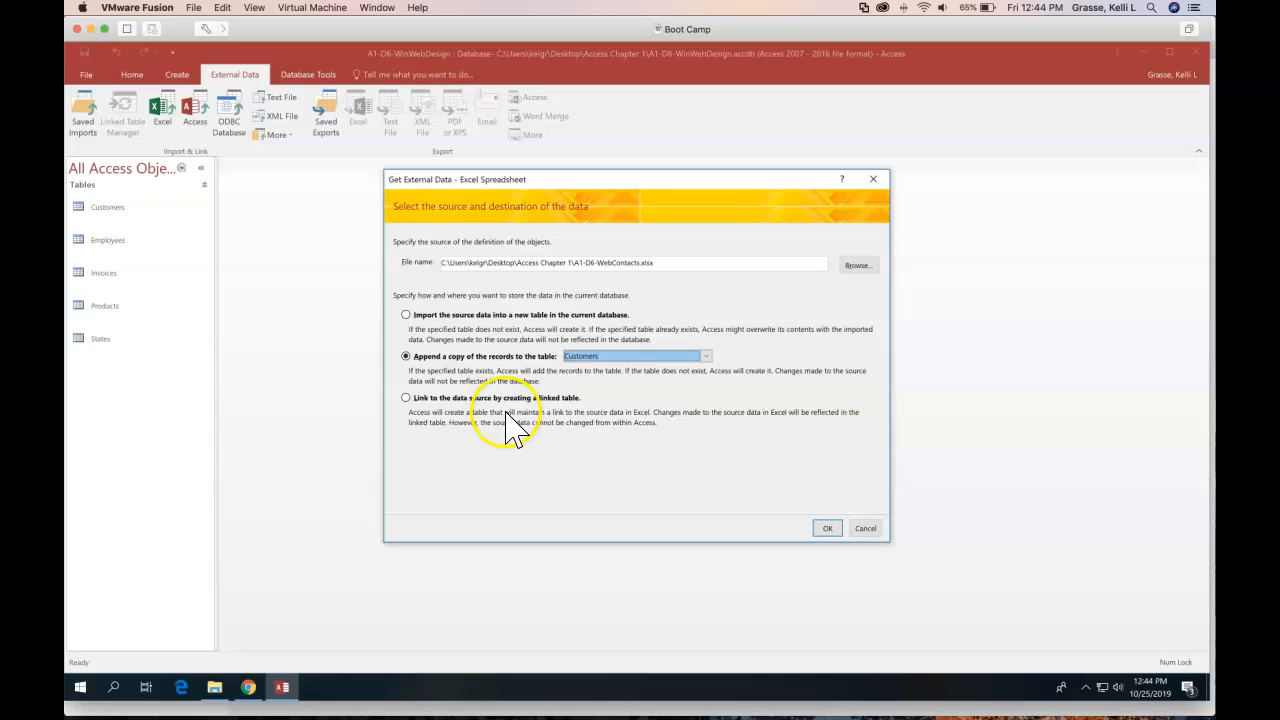
click(406, 315)
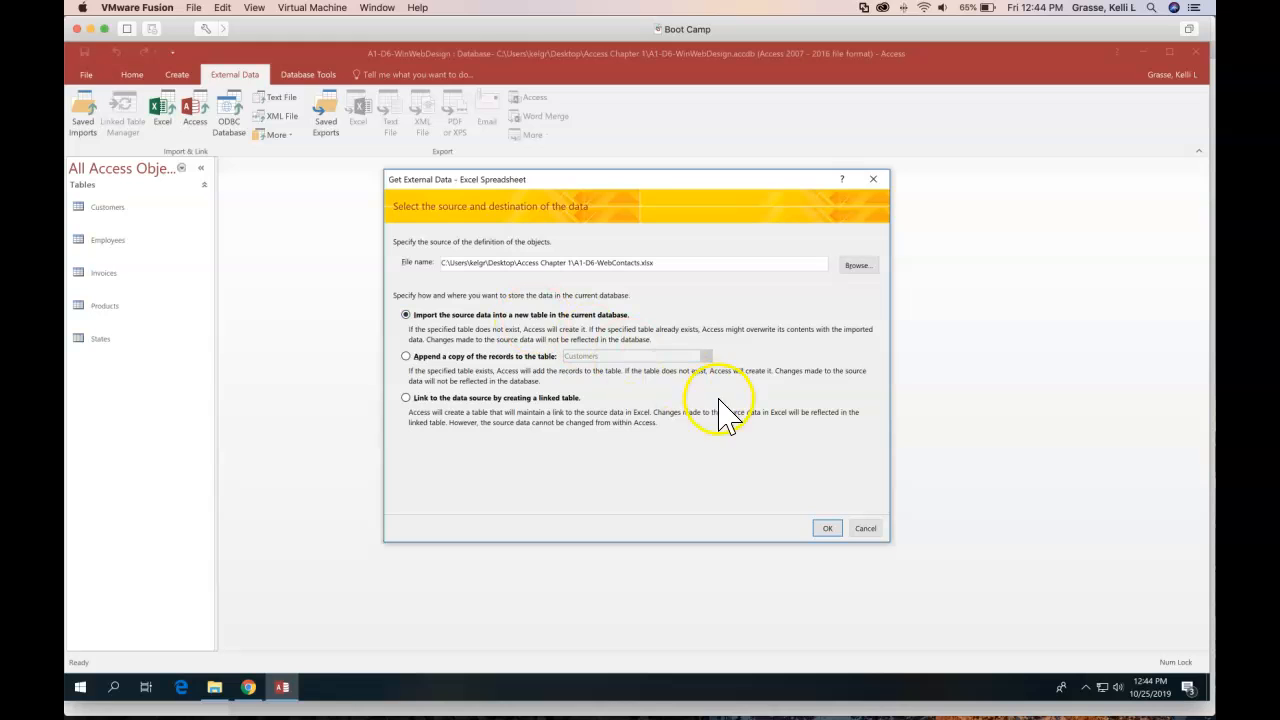
Step: Proceed with importing the source data into a new table, using the first row as column headings
click(831, 528)
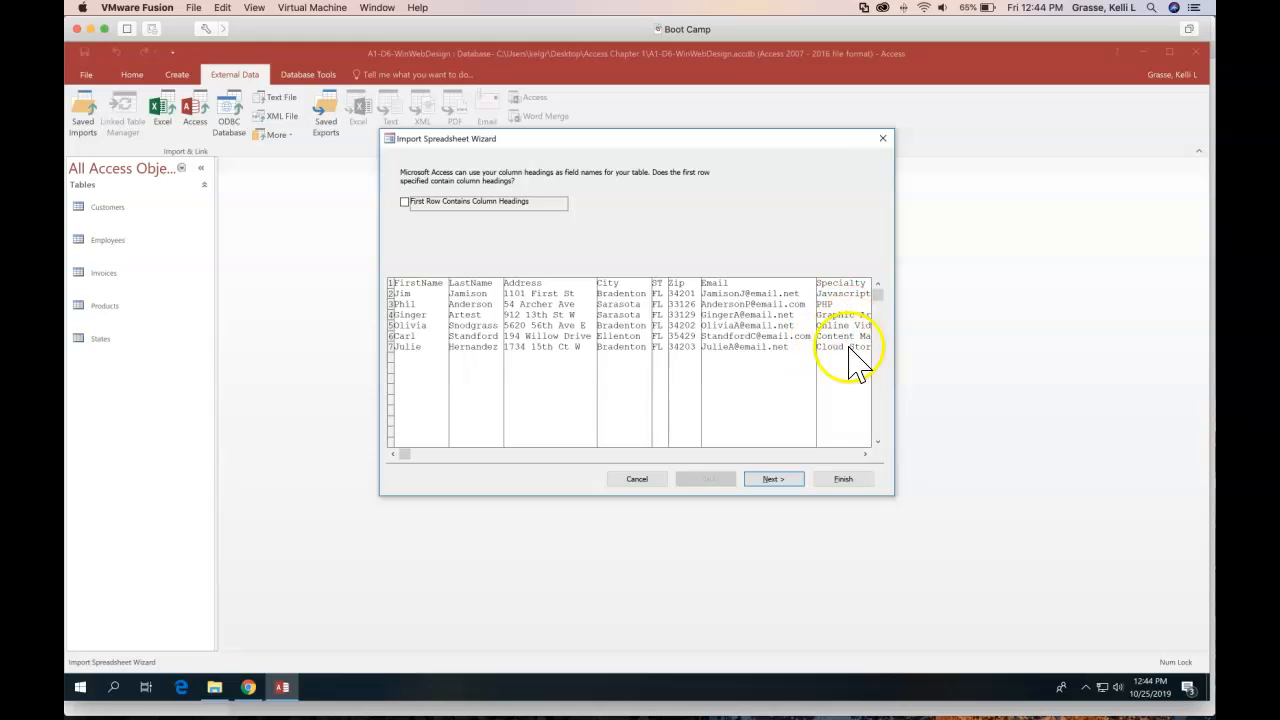
click(865, 455)
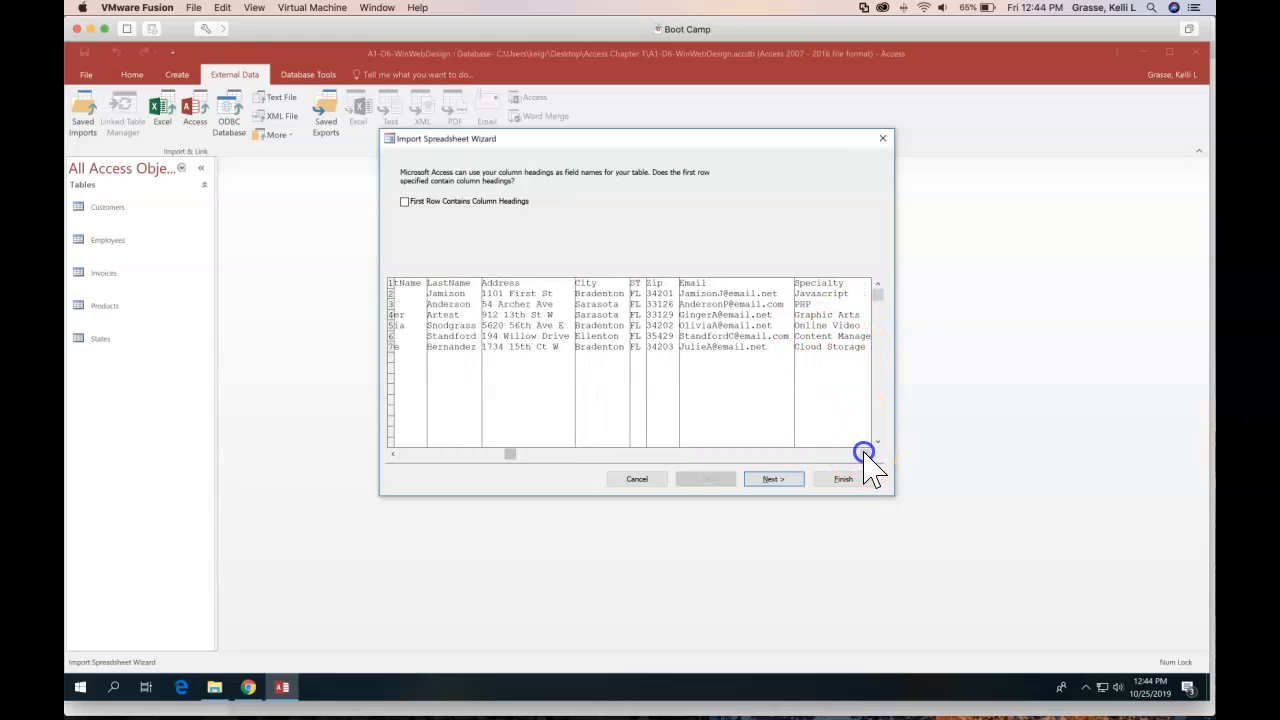
click(865, 455)
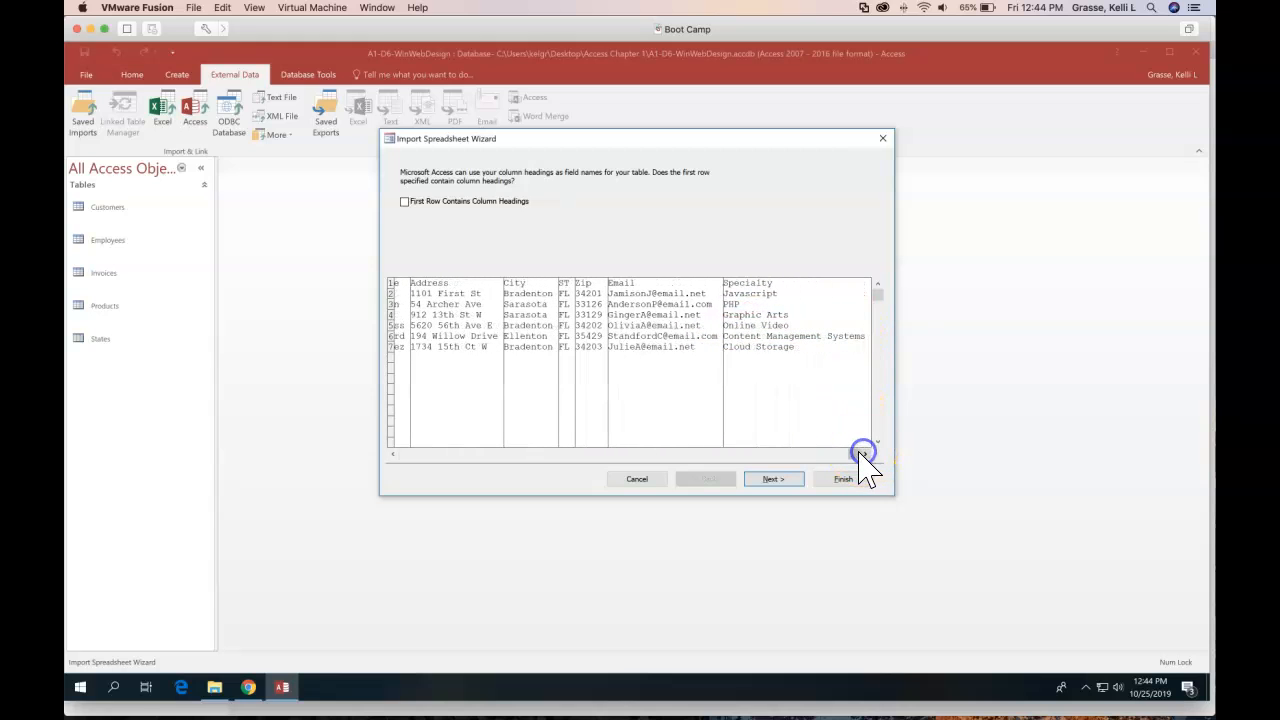
click(397, 455)
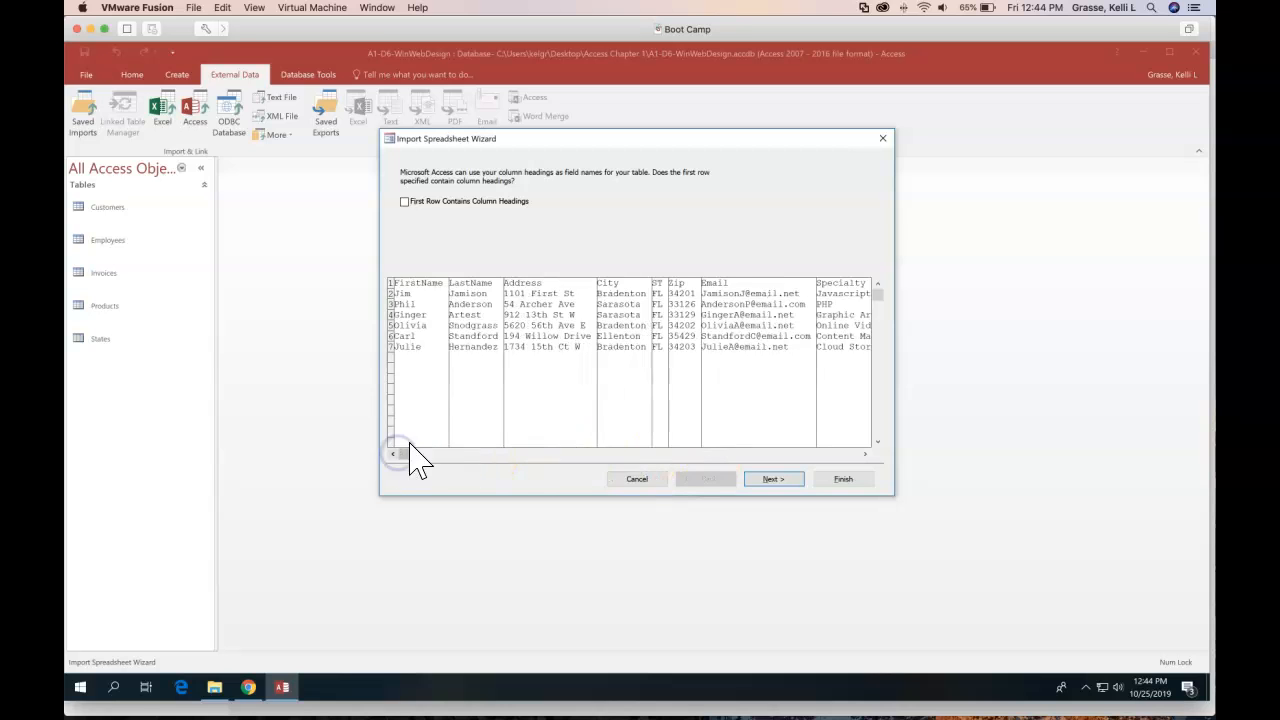
click(404, 203)
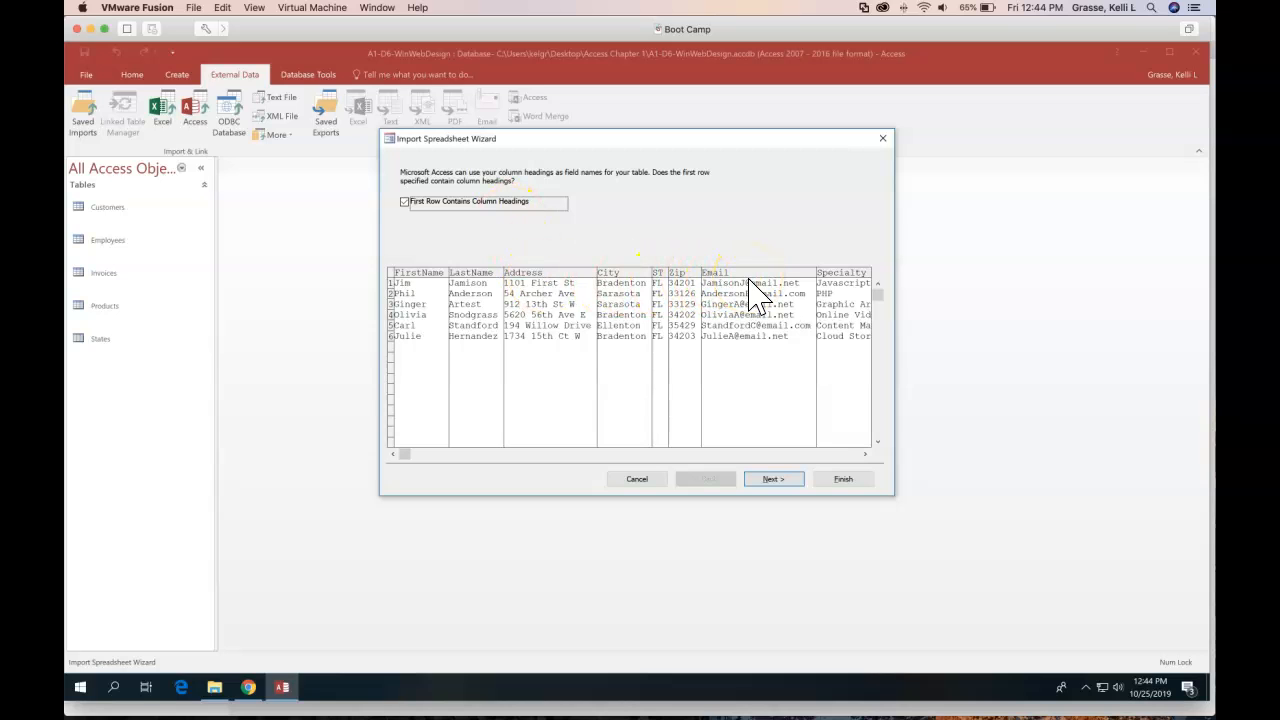
click(771, 479)
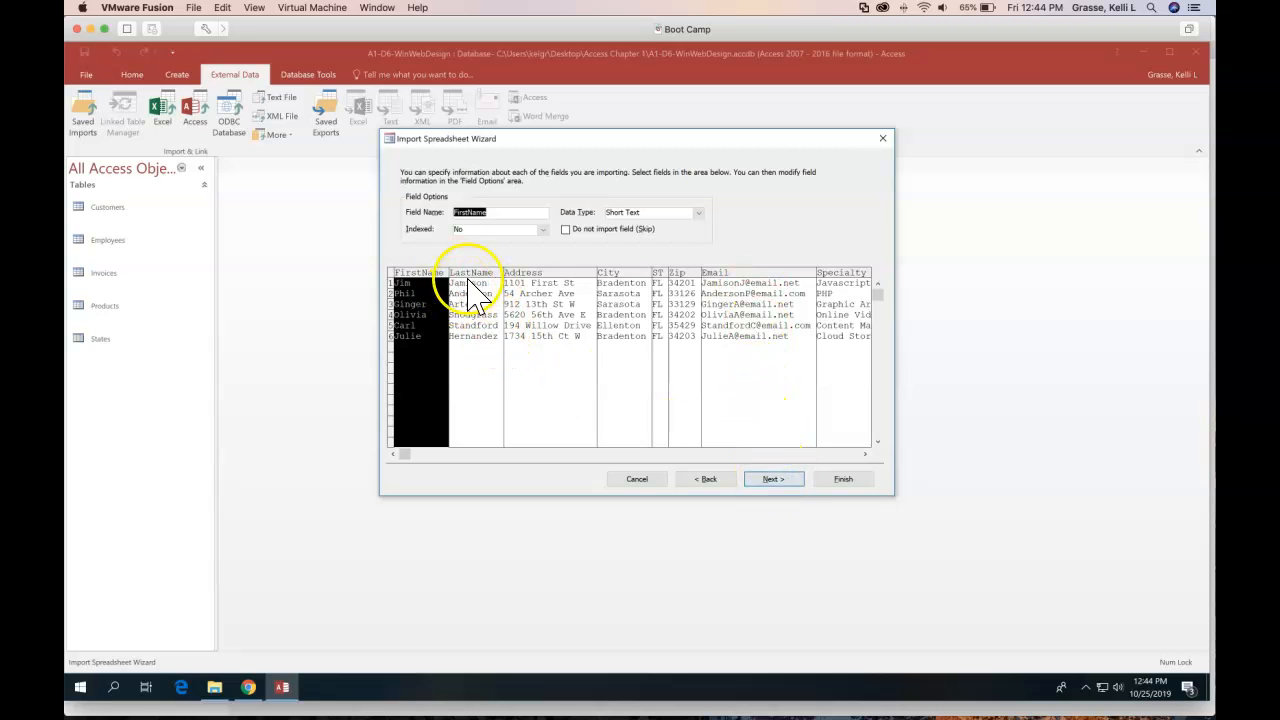
Step: Review the imported fields' options and set the Email field's data type to Hyperlink
click(478, 352)
click(551, 329)
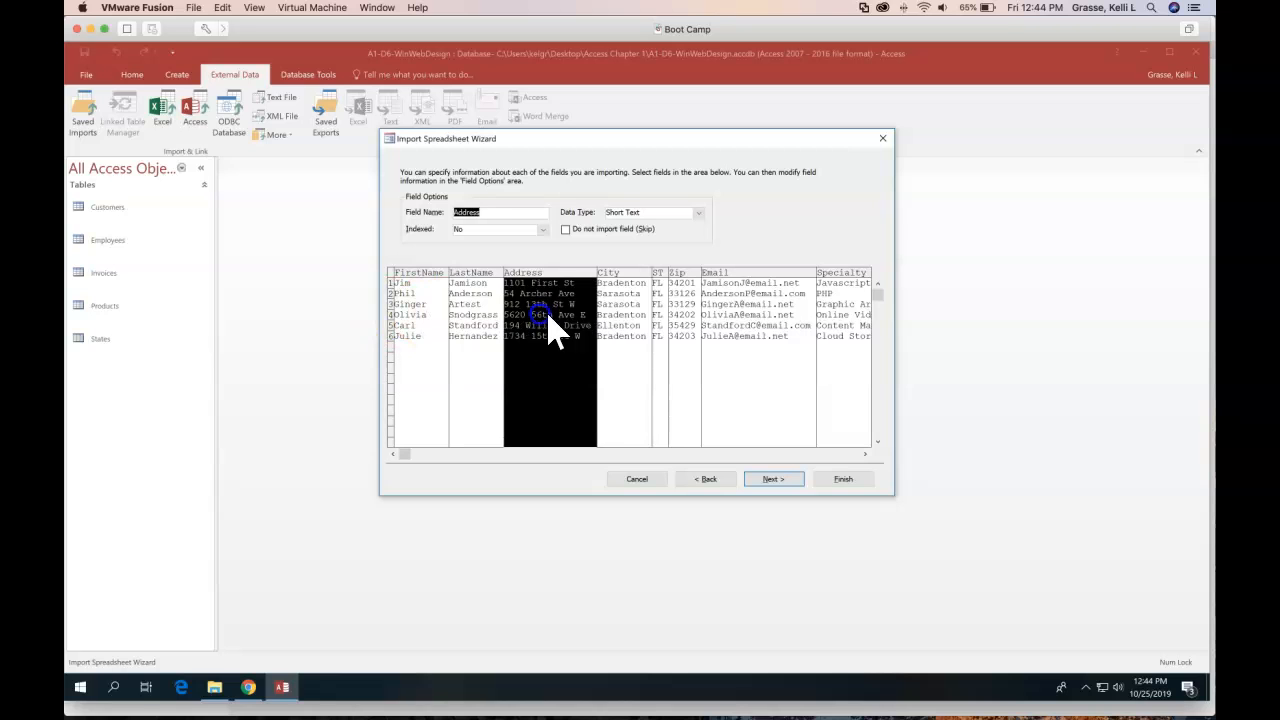
click(630, 325)
click(660, 300)
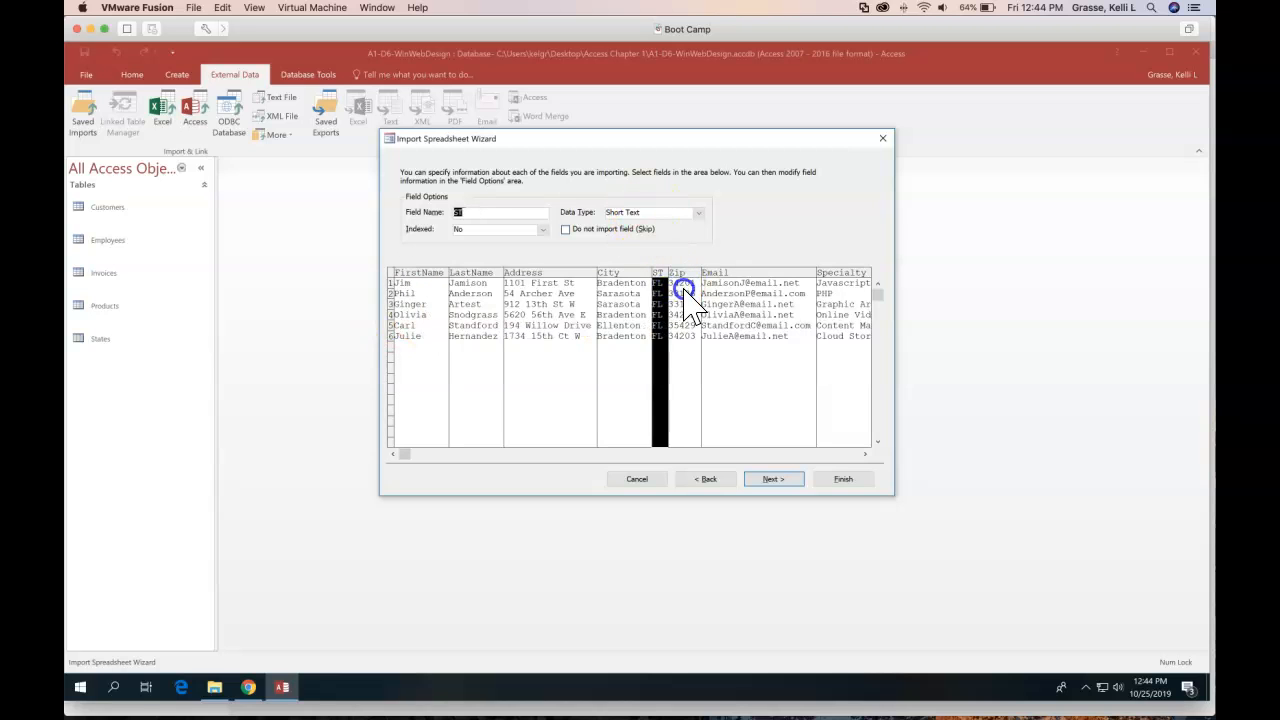
click(686, 298)
click(742, 294)
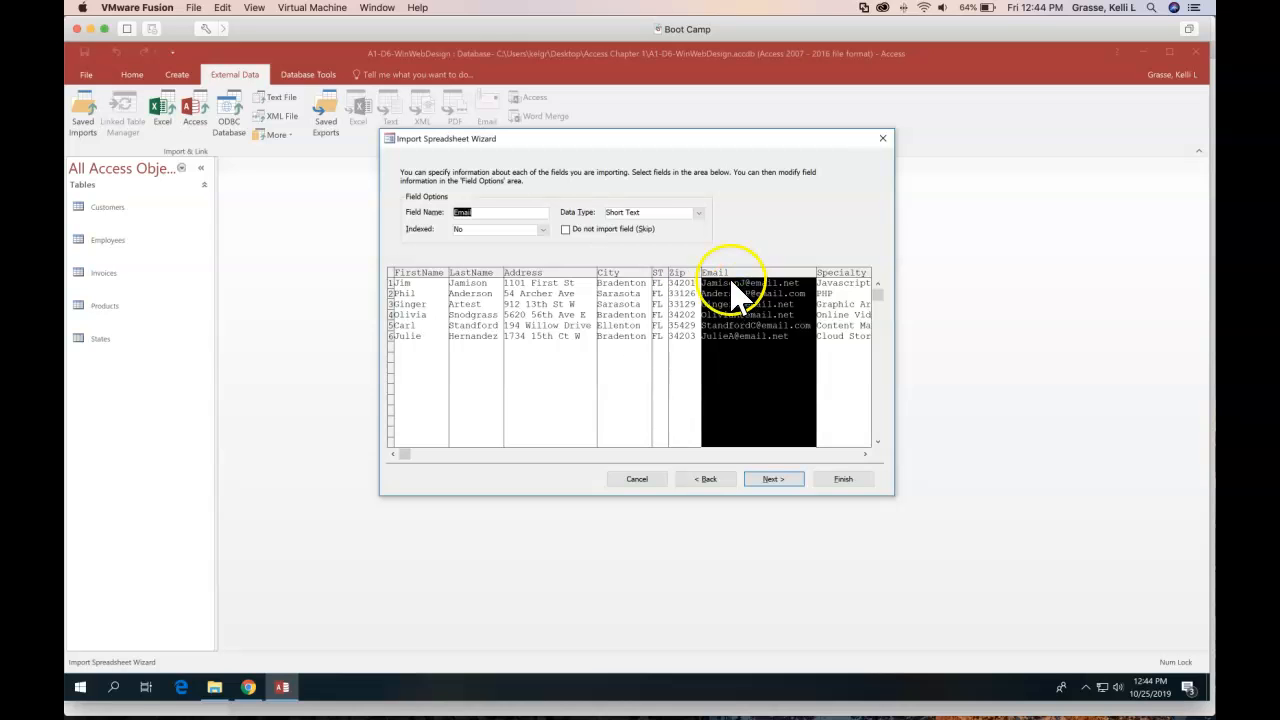
click(700, 214)
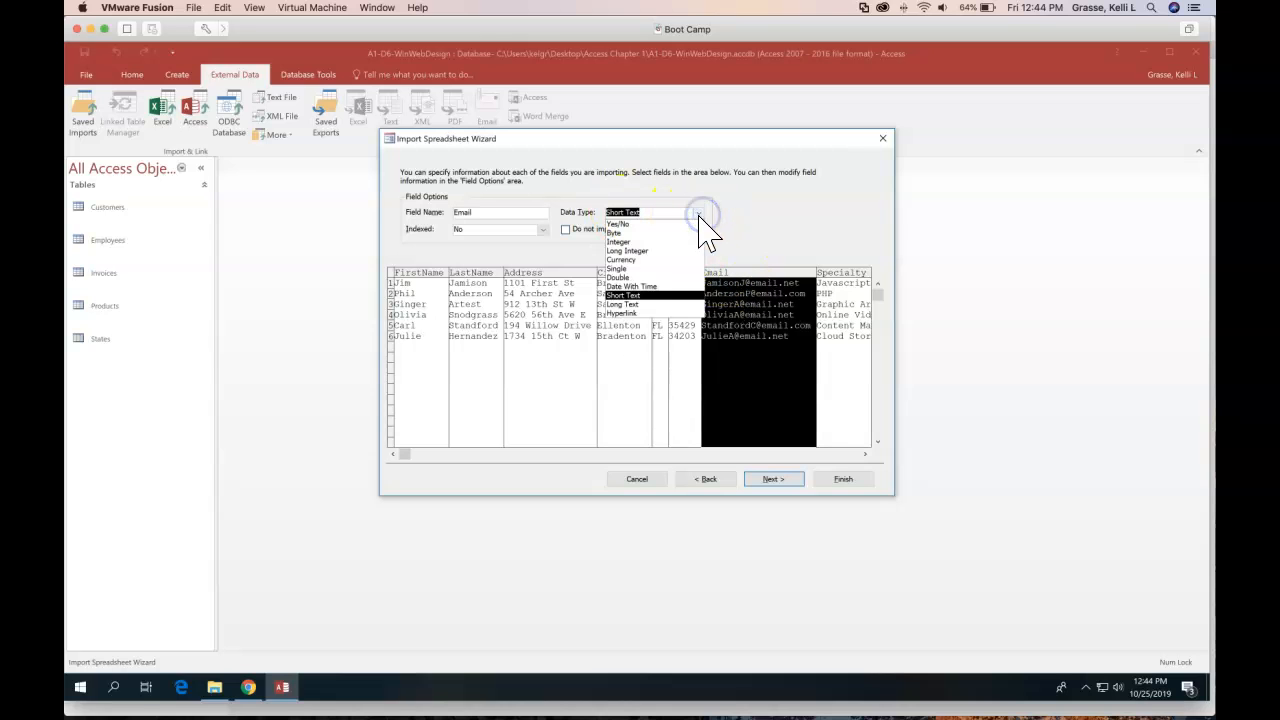
click(622, 314)
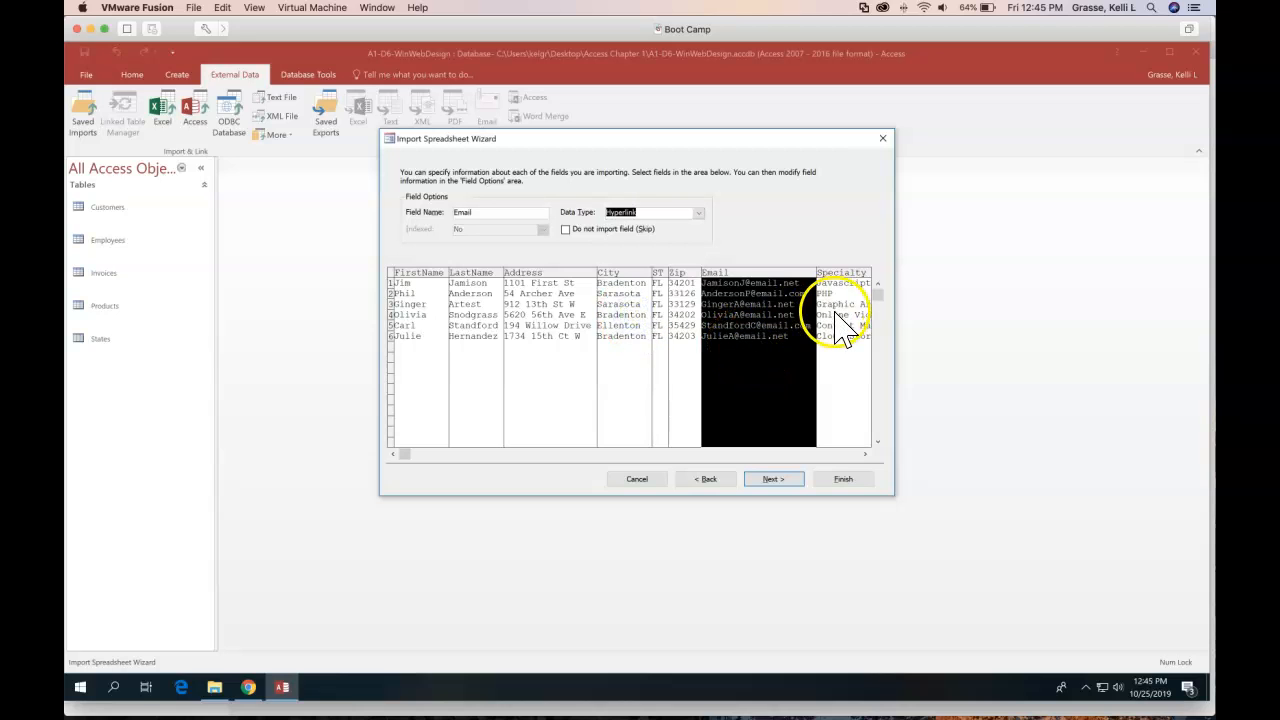
click(770, 481)
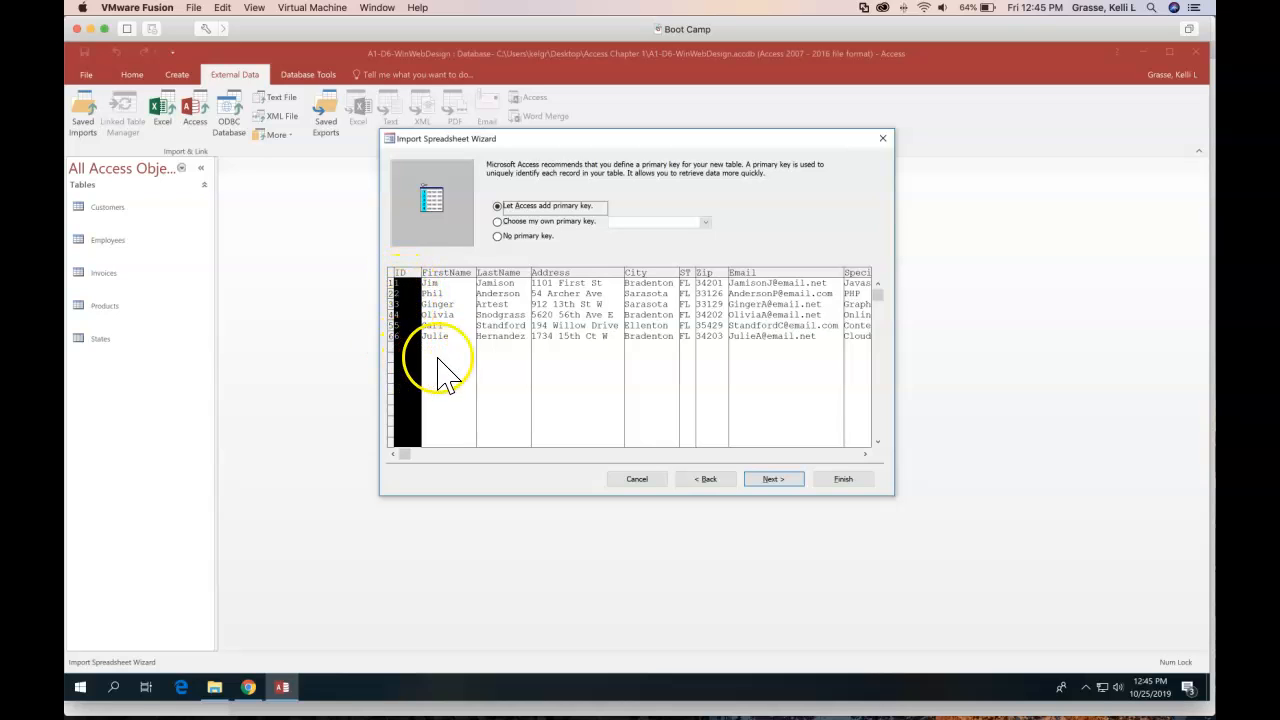
Step: Let Access add the primary key, name the table Web Contacts and finish the import without saving the import steps
click(773, 479)
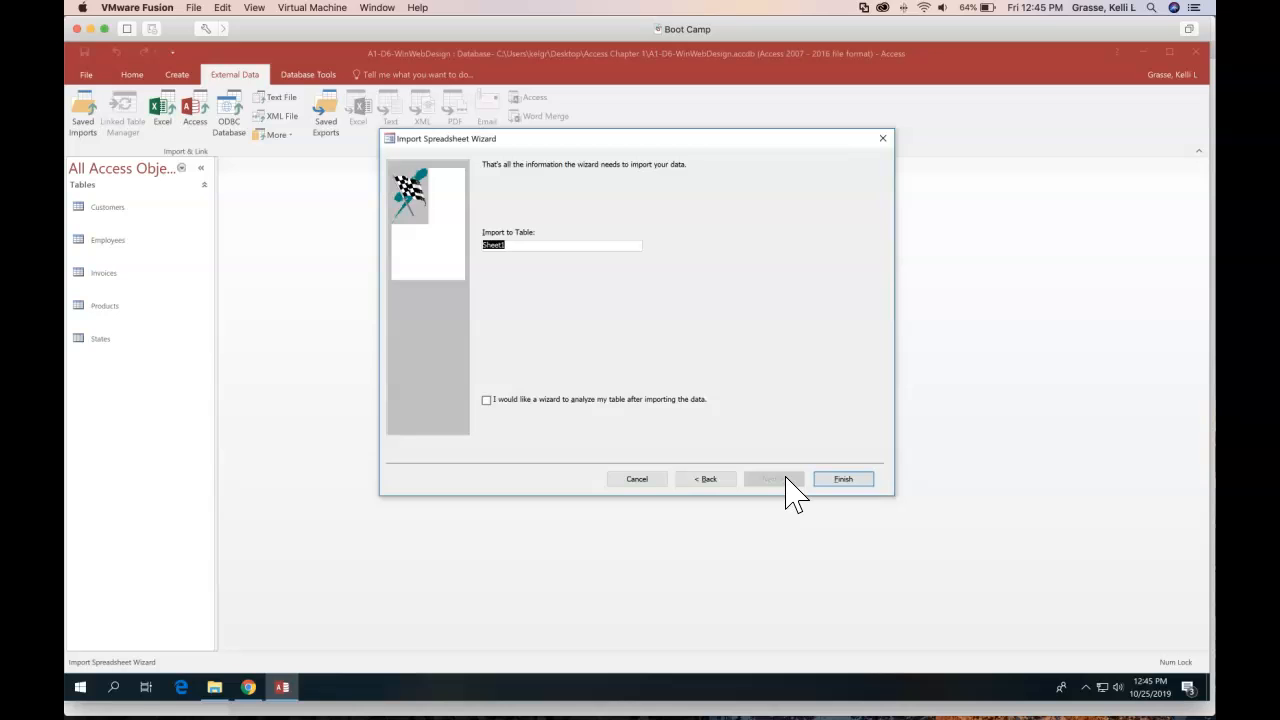
text(Web Contacts)
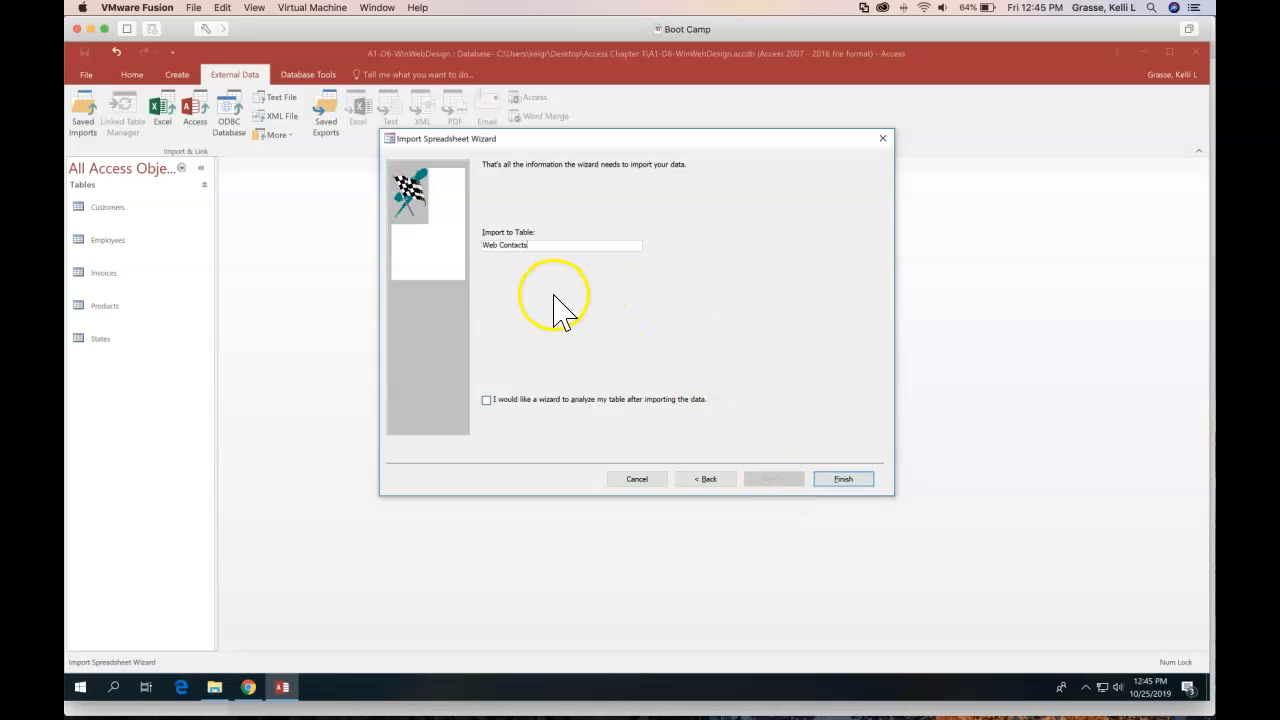
click(850, 484)
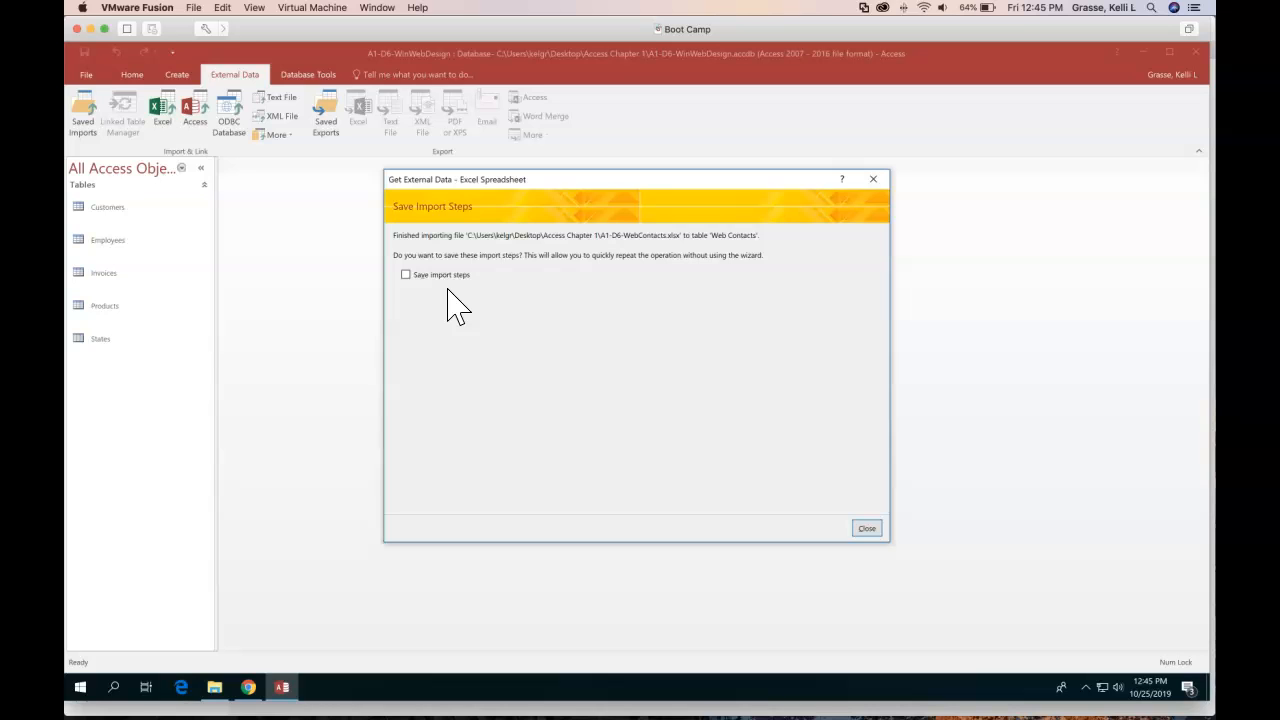
click(857, 525)
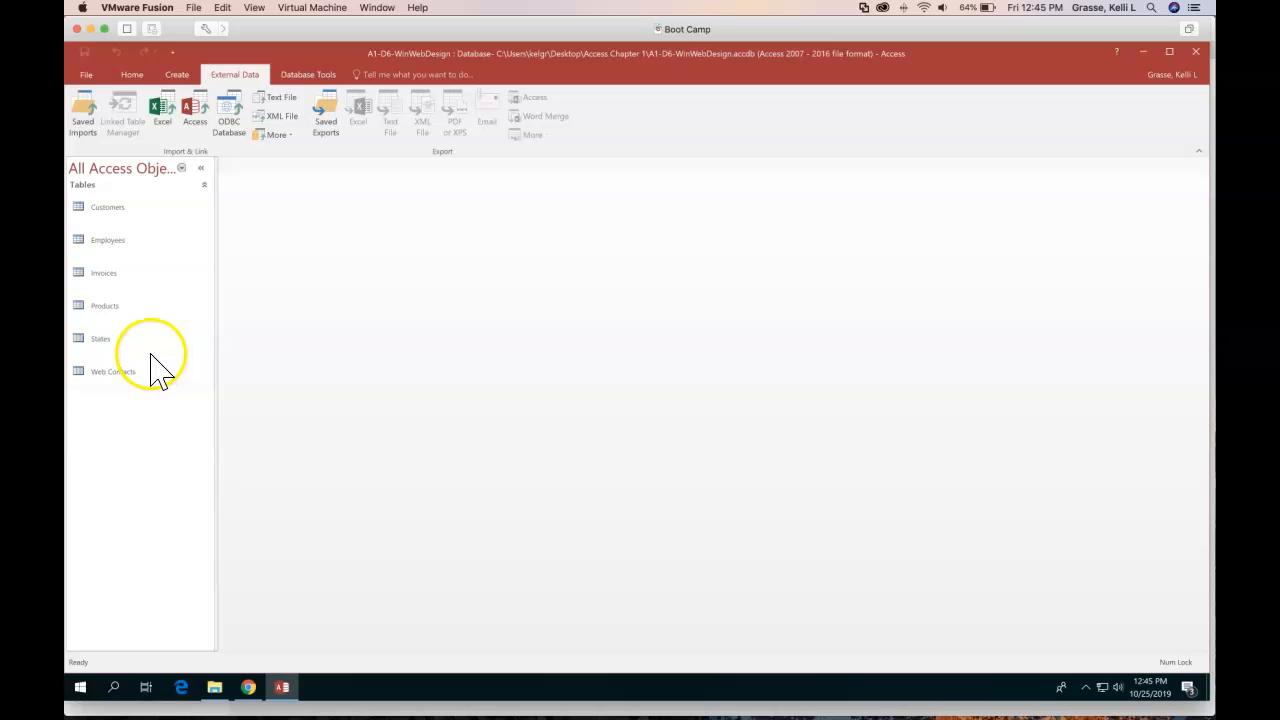
Step: Open the Web Contacts table and fit all its columns, from ID through Specialty, to the width of their contents
drag(91, 379, 110, 385)
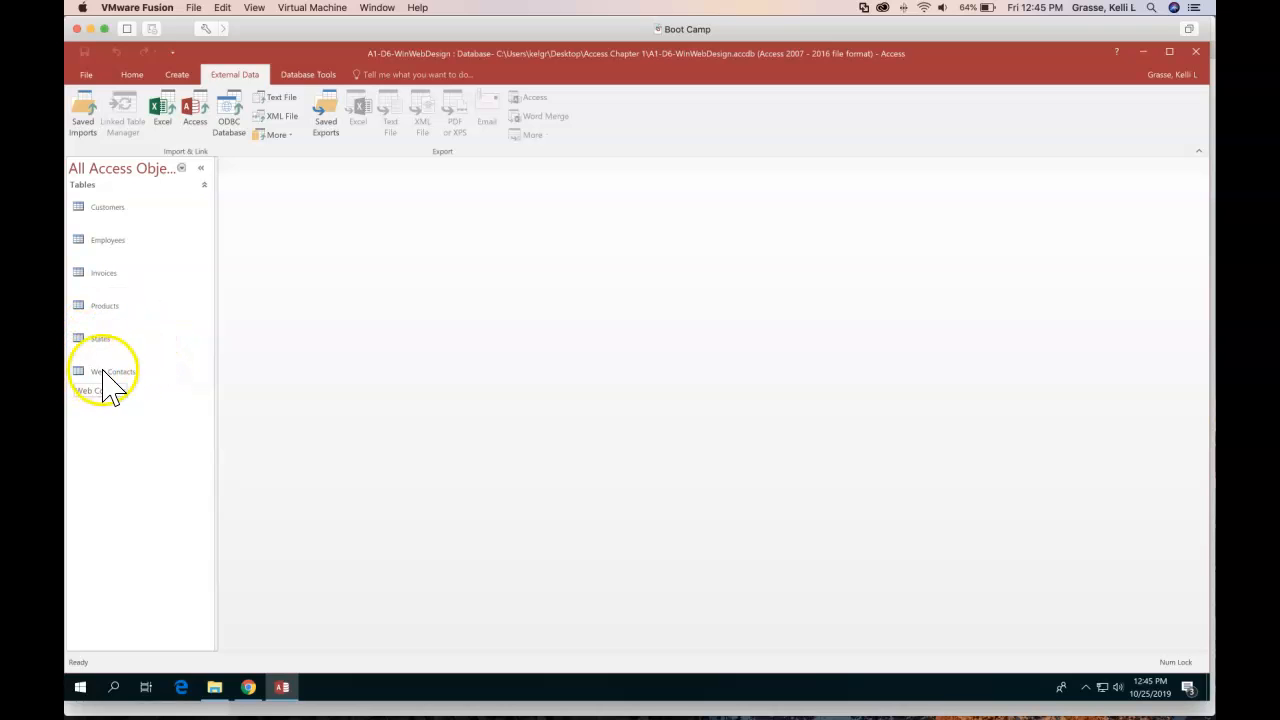
double_click(108, 374)
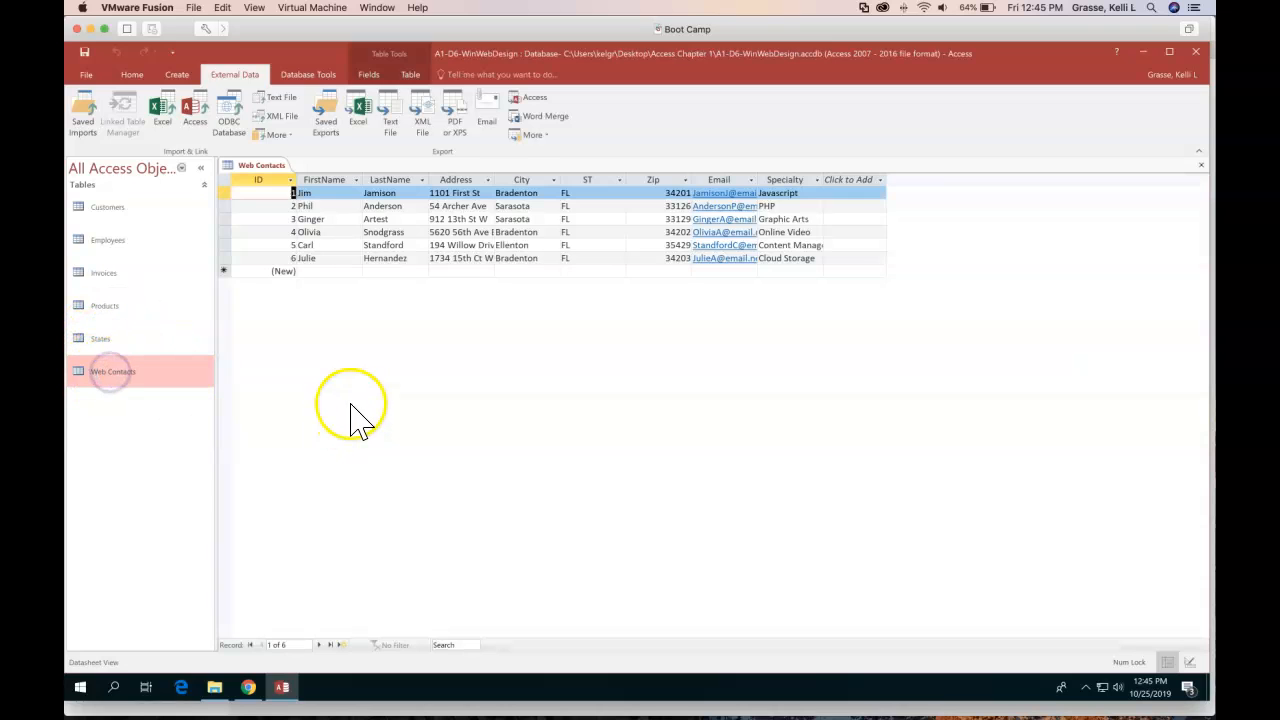
click(268, 179)
drag(317, 179, 789, 183)
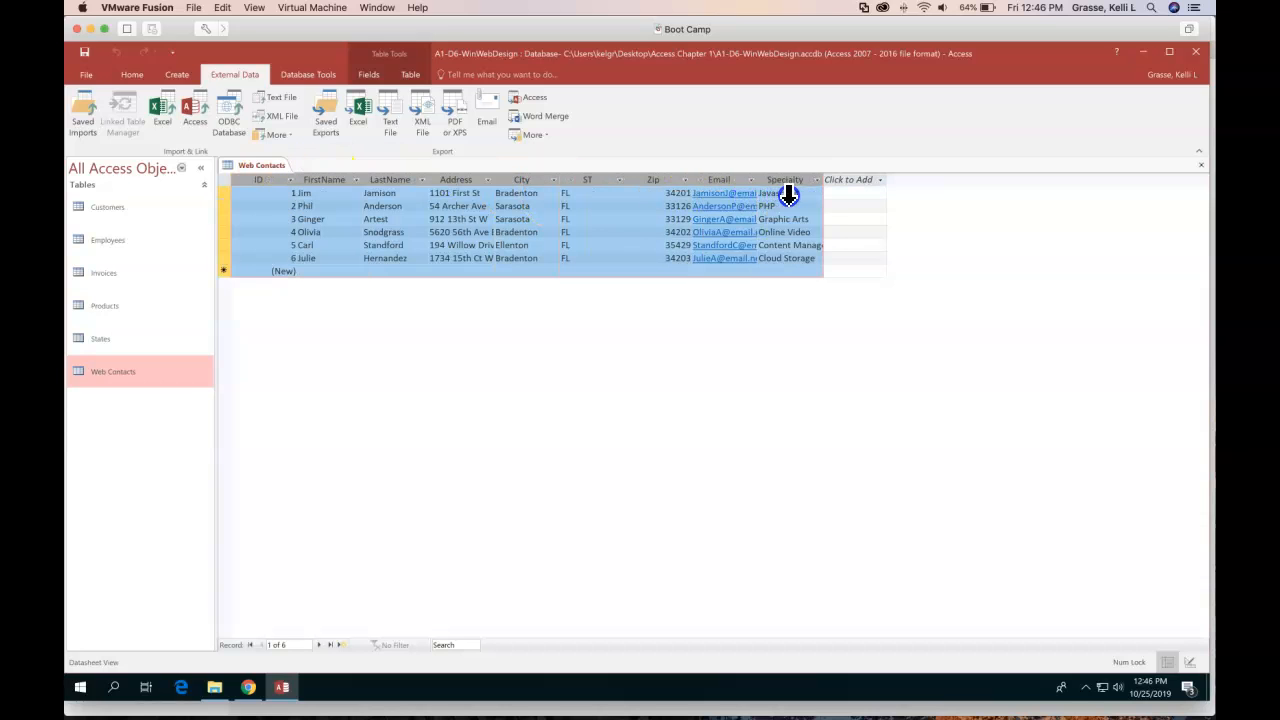
double_click(626, 179)
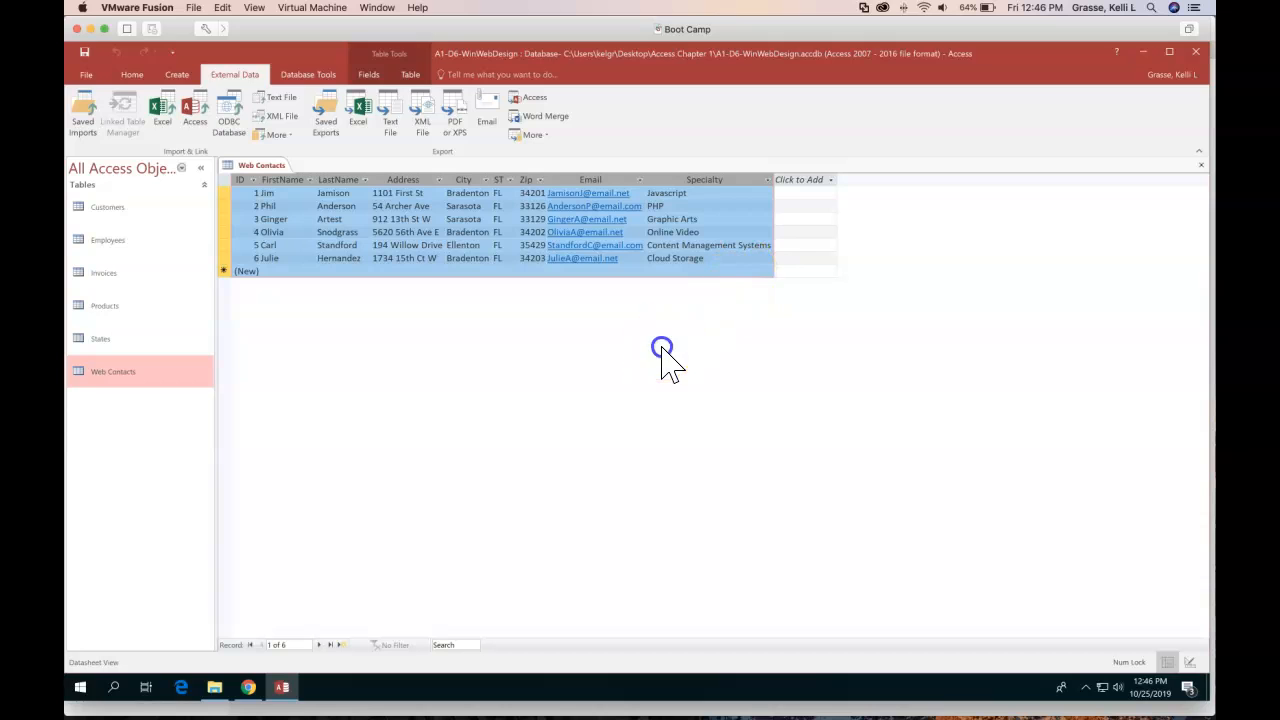
click(800, 271)
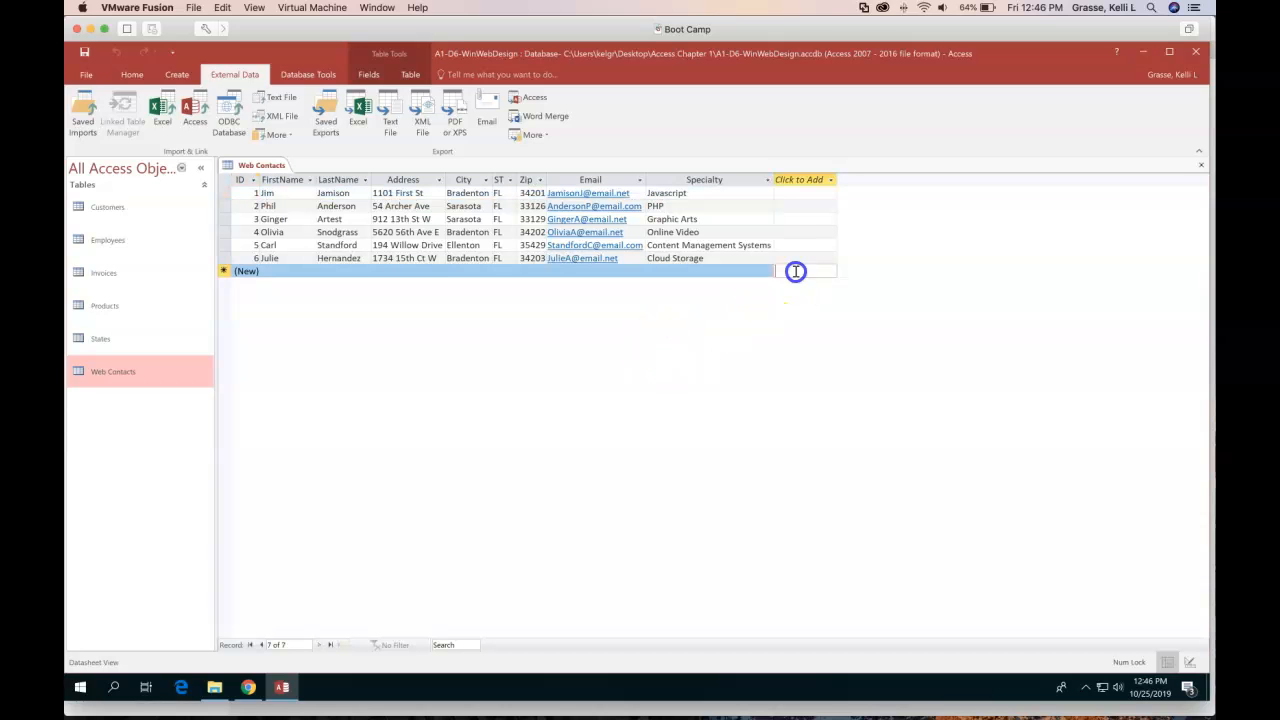
Step: Close the Web Contacts table and save the changes to its layout
click(725, 385)
click(88, 688)
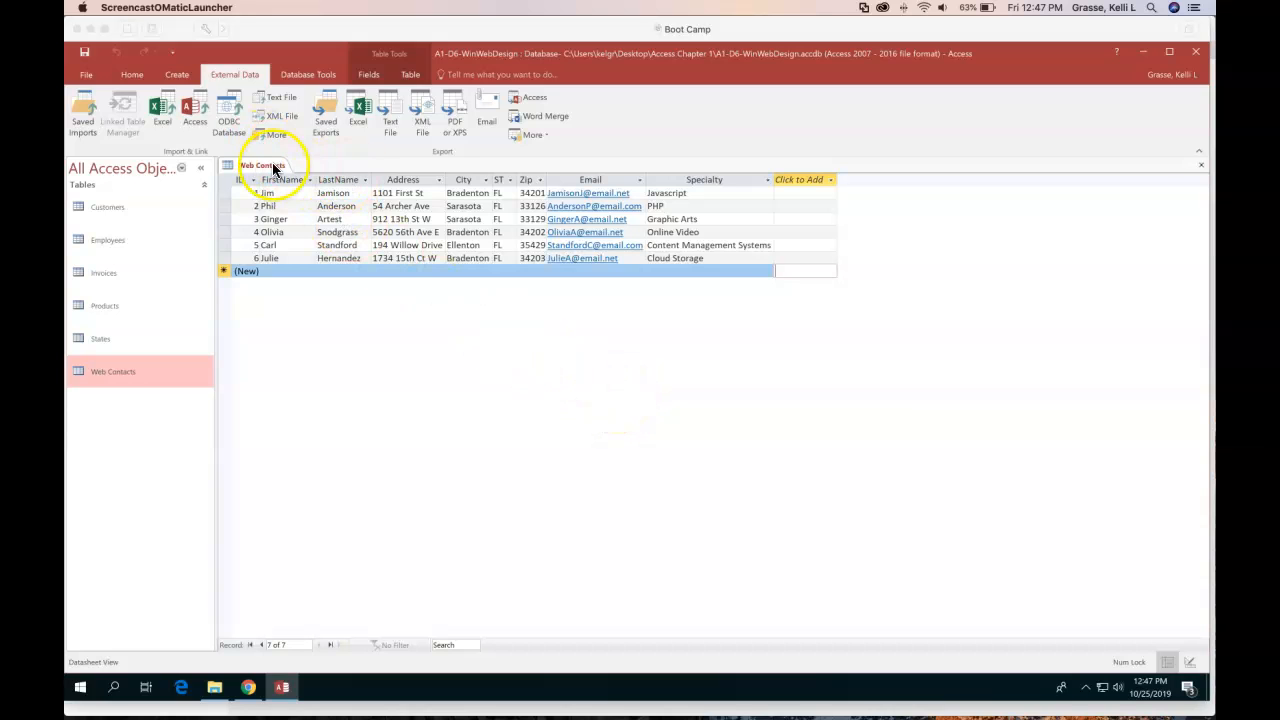
click(1200, 164)
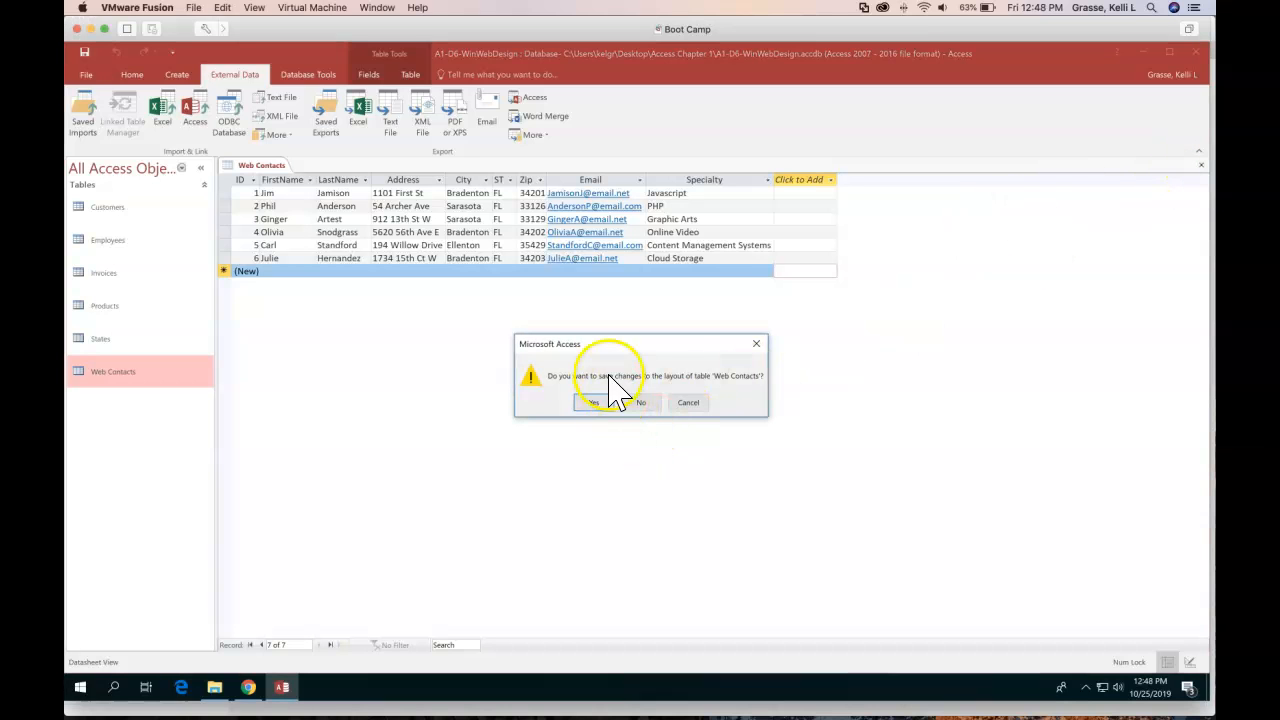
click(594, 403)
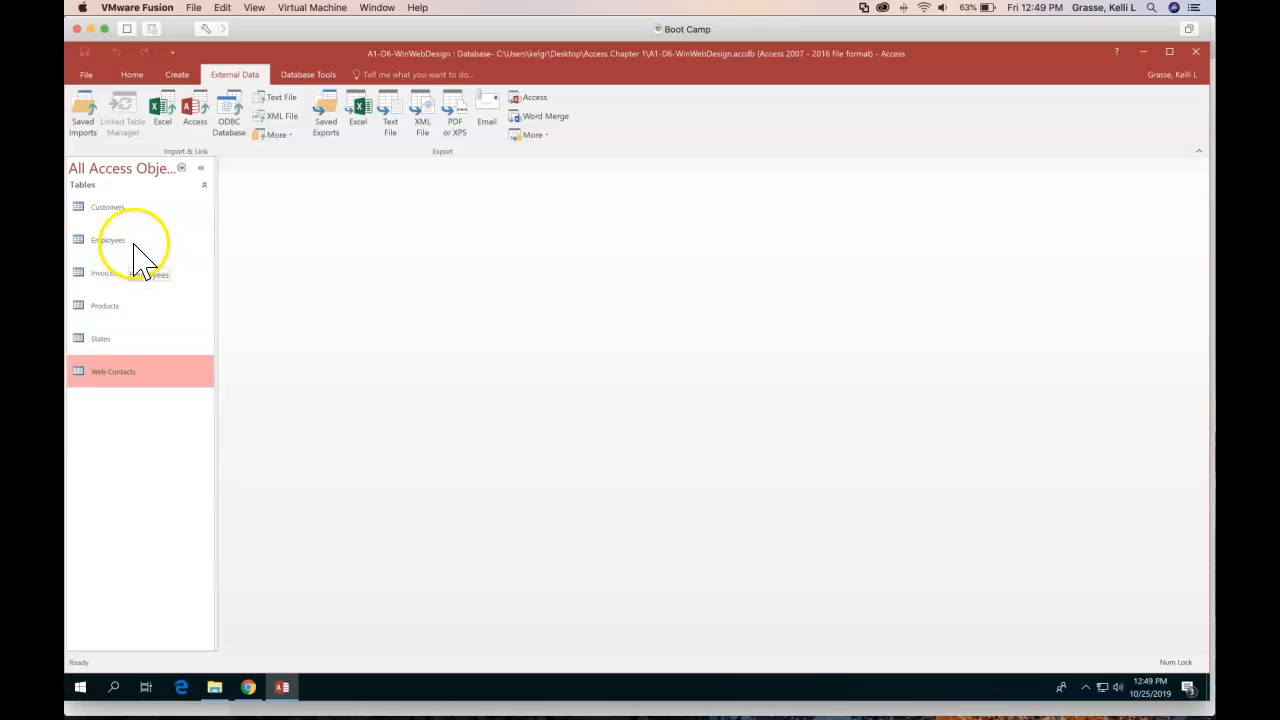
Step: Open the database's relationships layout and add the Employees and Invoices tables to it
click(308, 75)
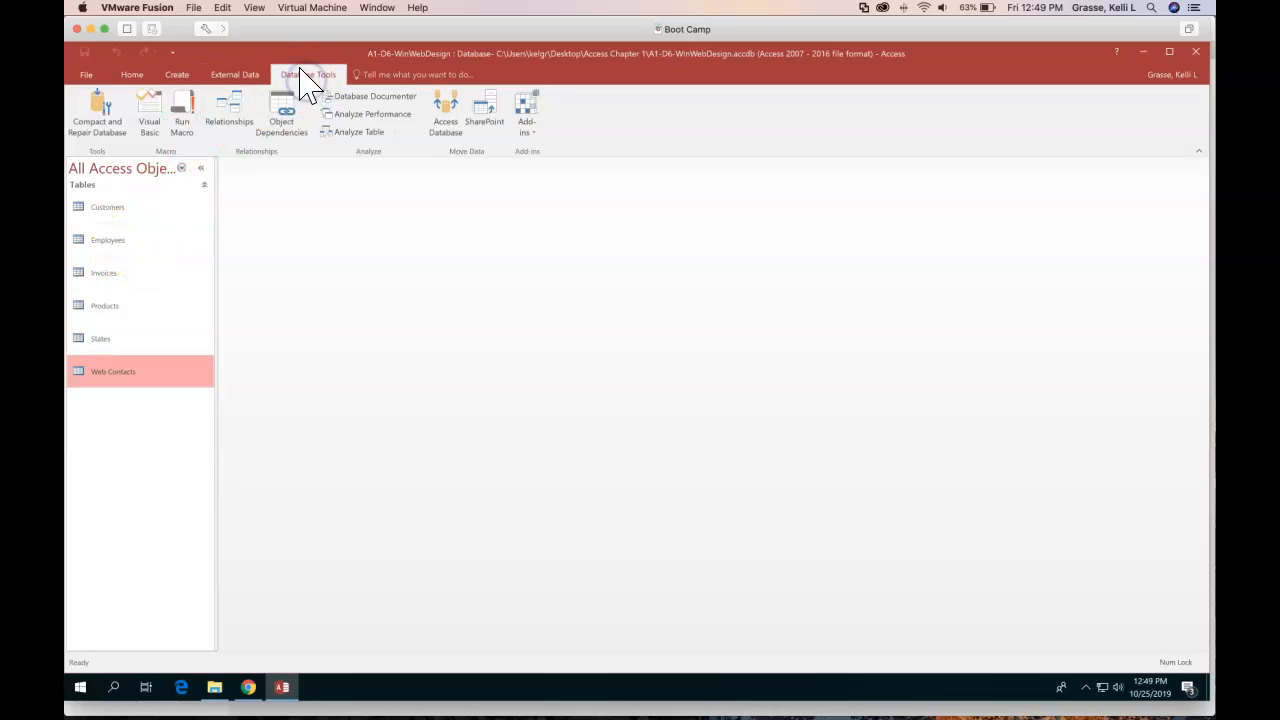
click(238, 116)
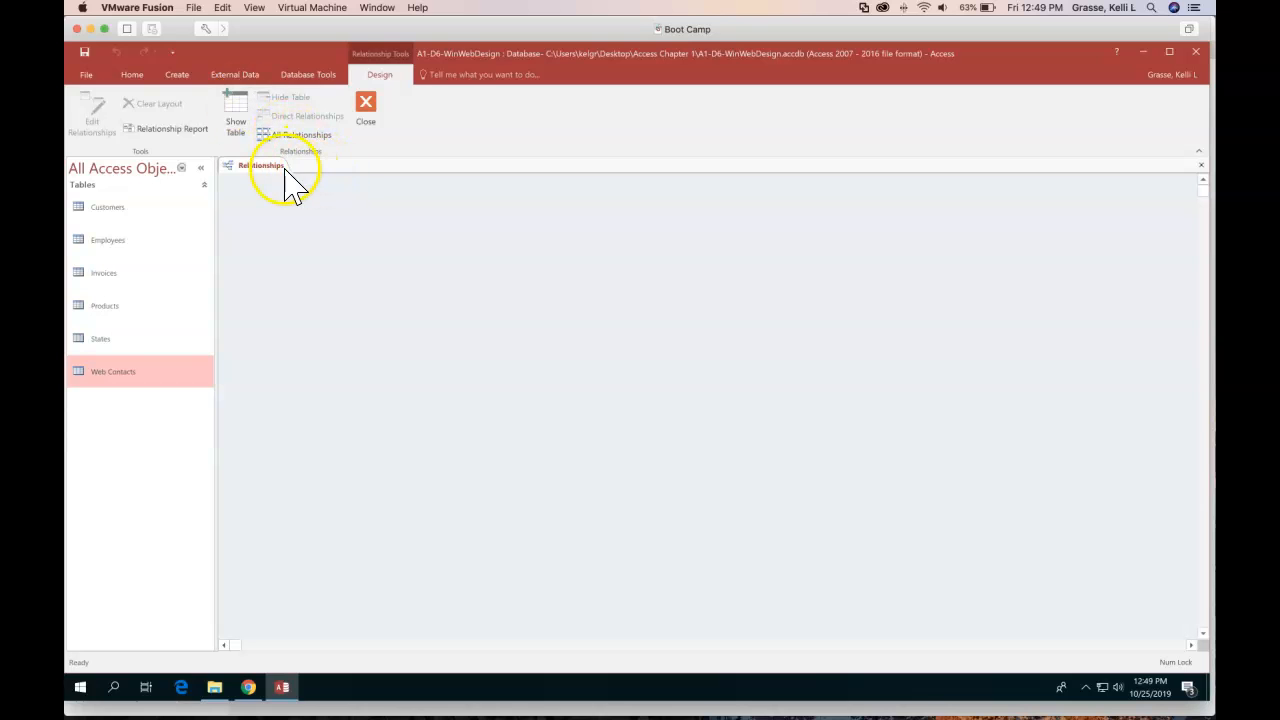
click(318, 78)
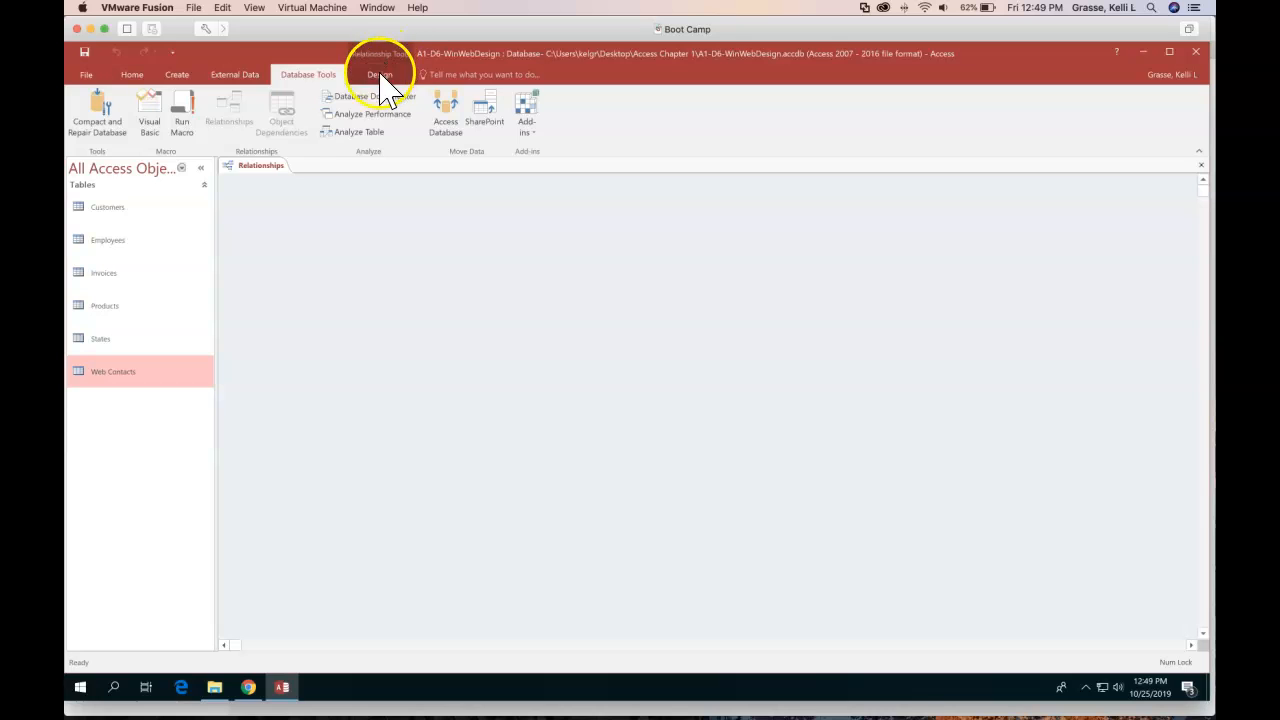
click(380, 78)
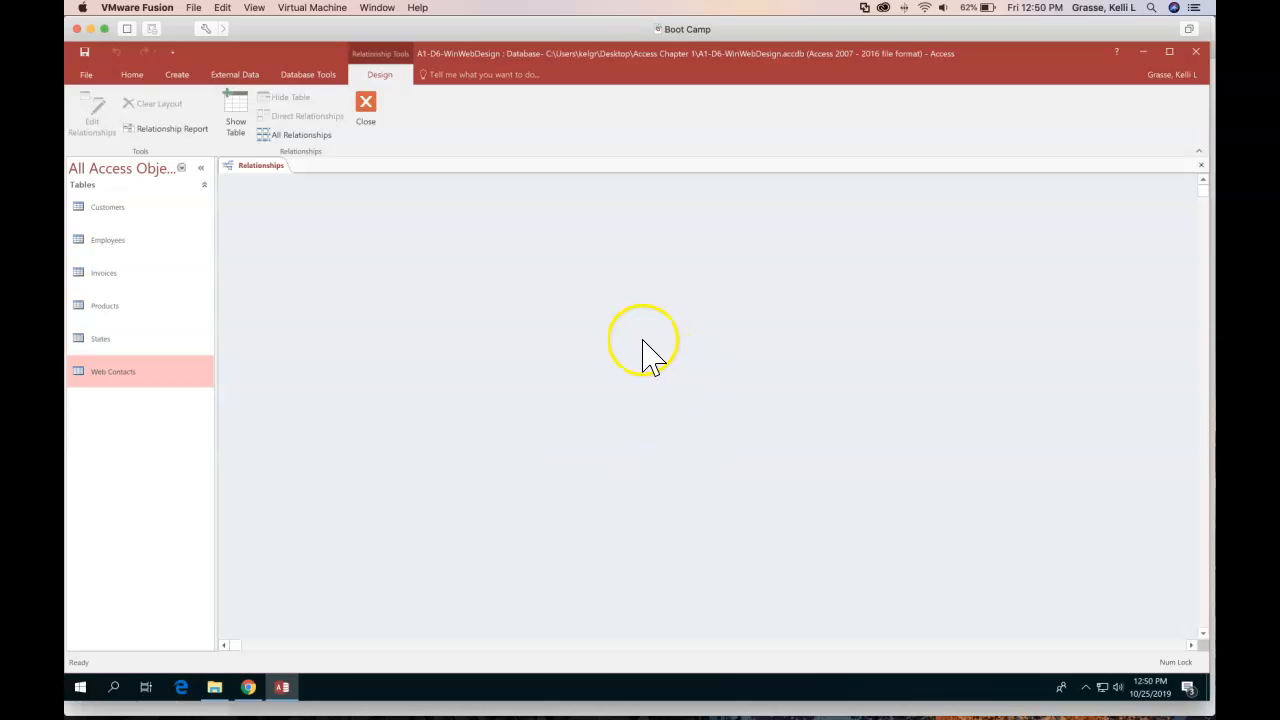
click(236, 110)
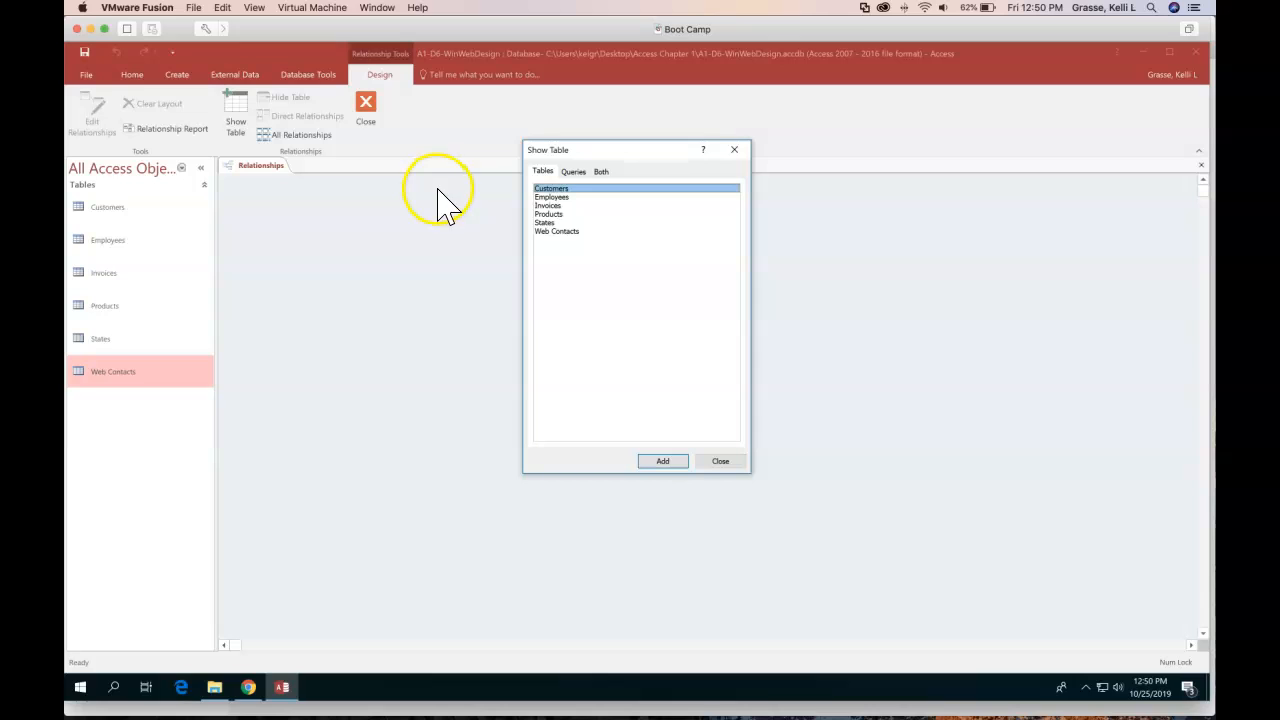
click(562, 203)
click(662, 461)
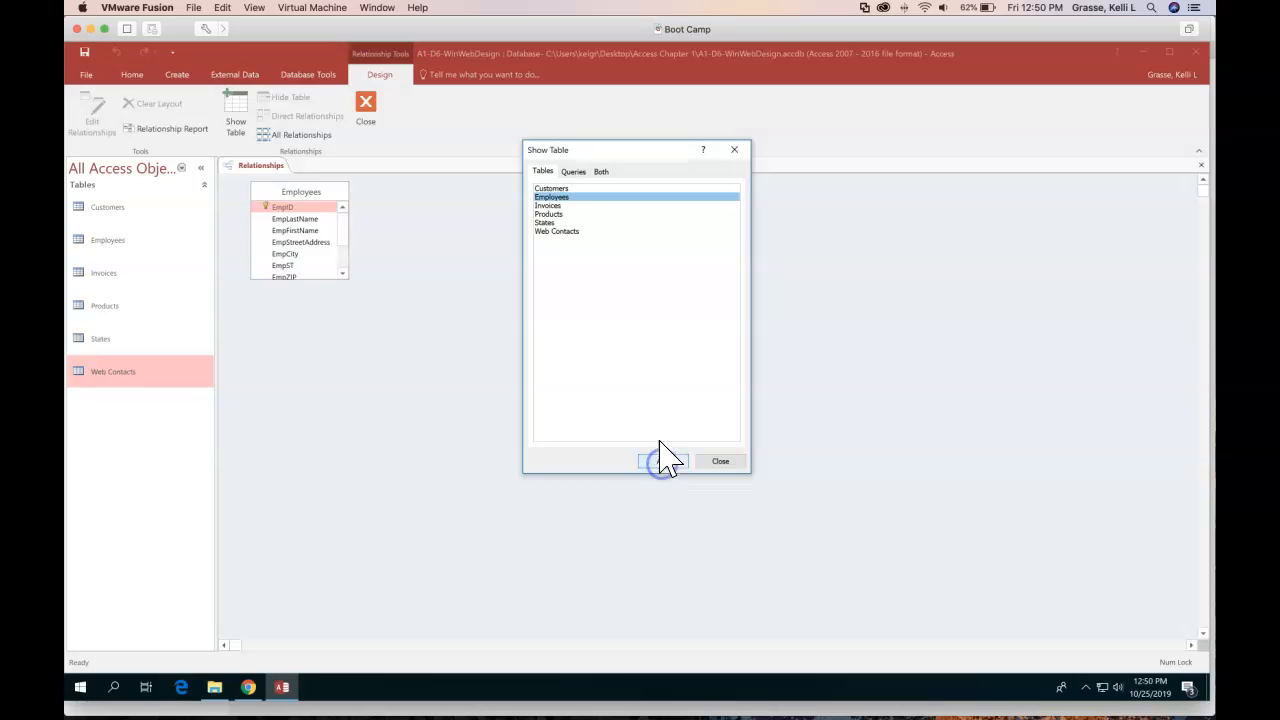
double_click(550, 206)
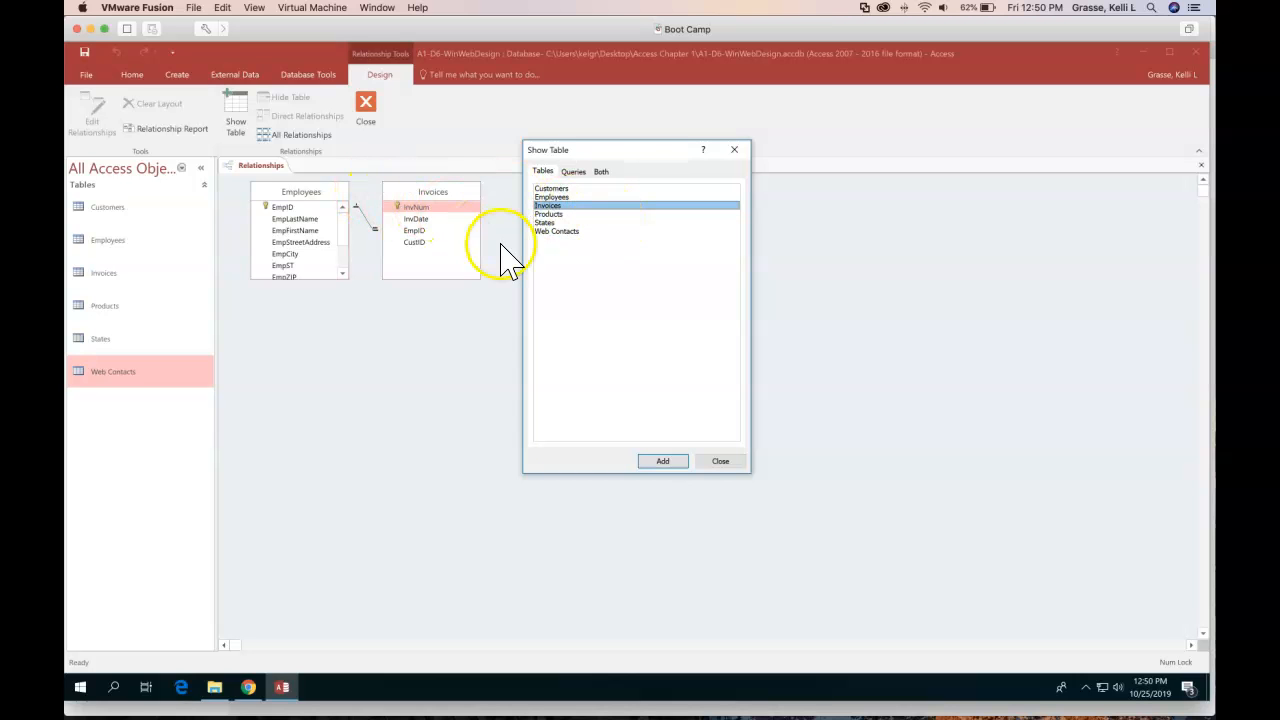
click(720, 461)
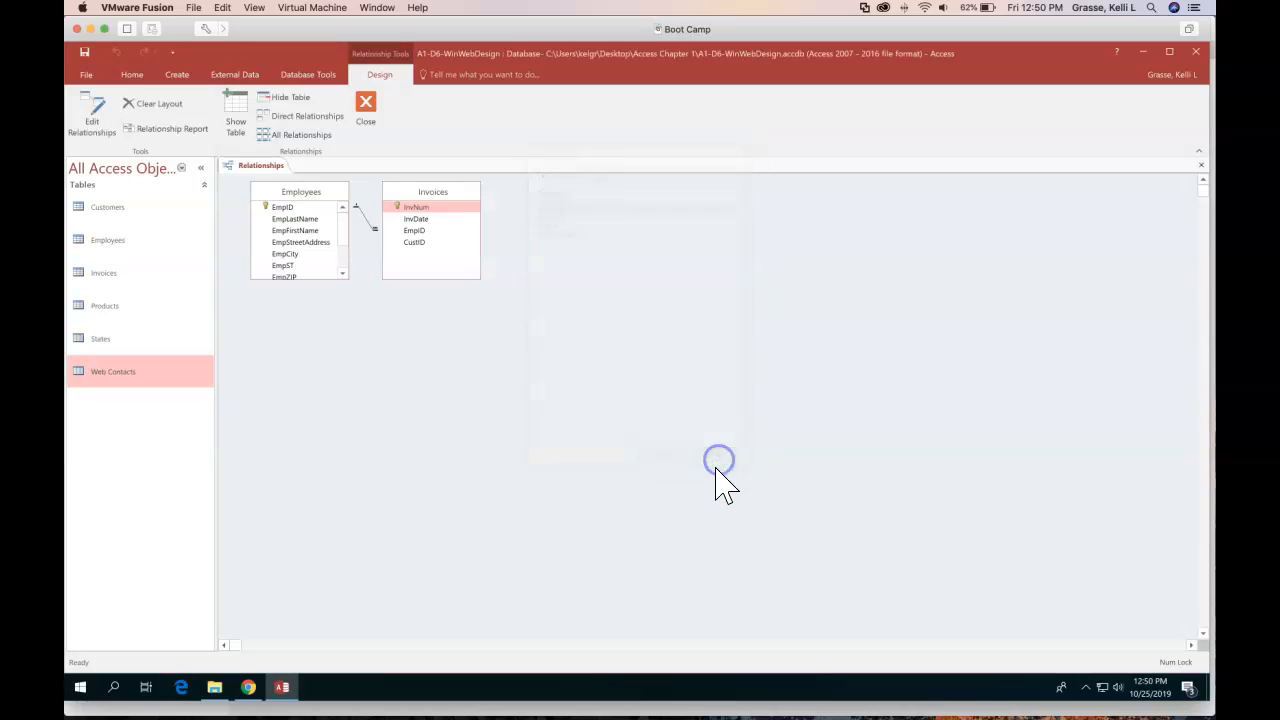
Step: Lengthen the Employees and Invoices field lists, and move Invoices farther away from Employees so the join line is longer
drag(289, 278, 288, 347)
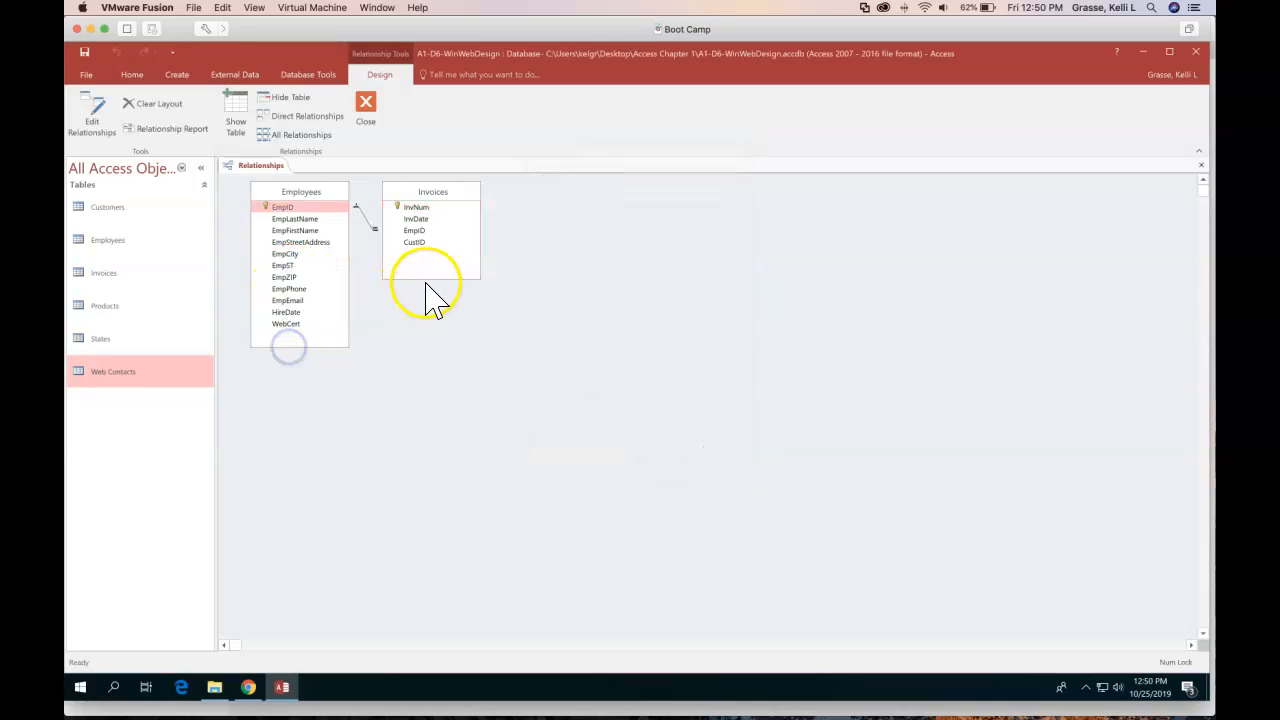
drag(423, 279, 459, 320)
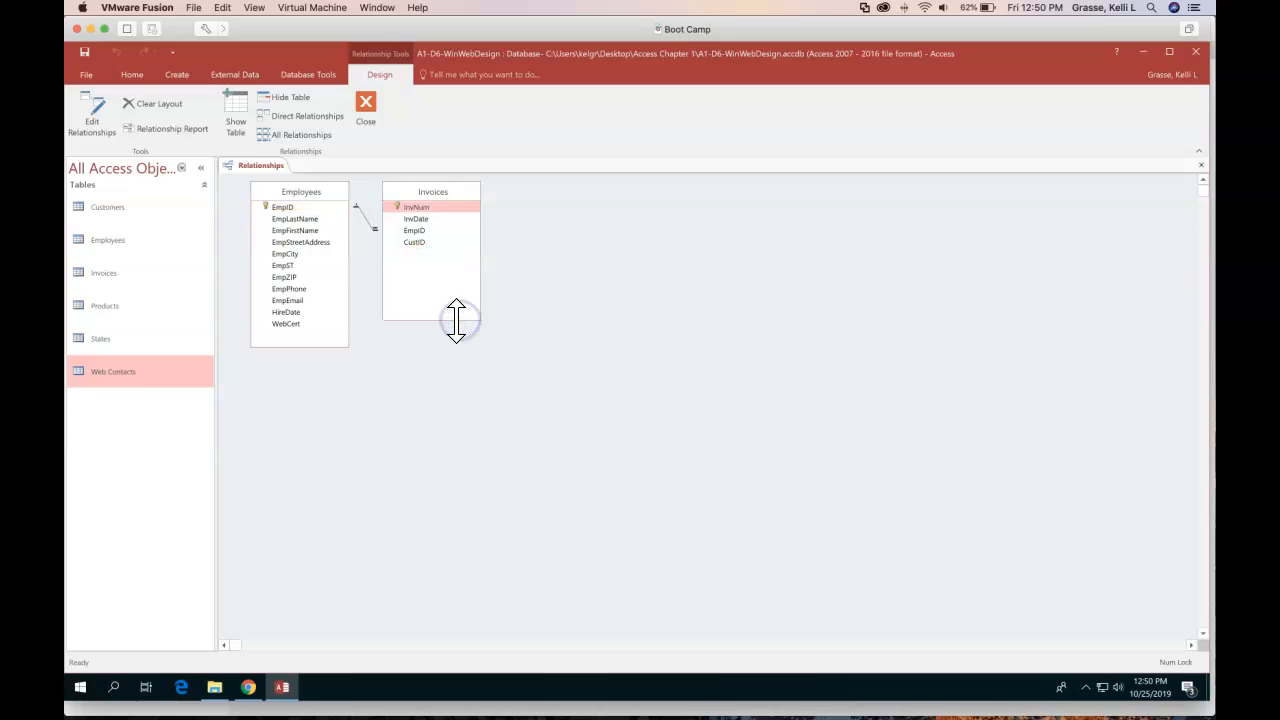
drag(417, 192, 475, 215)
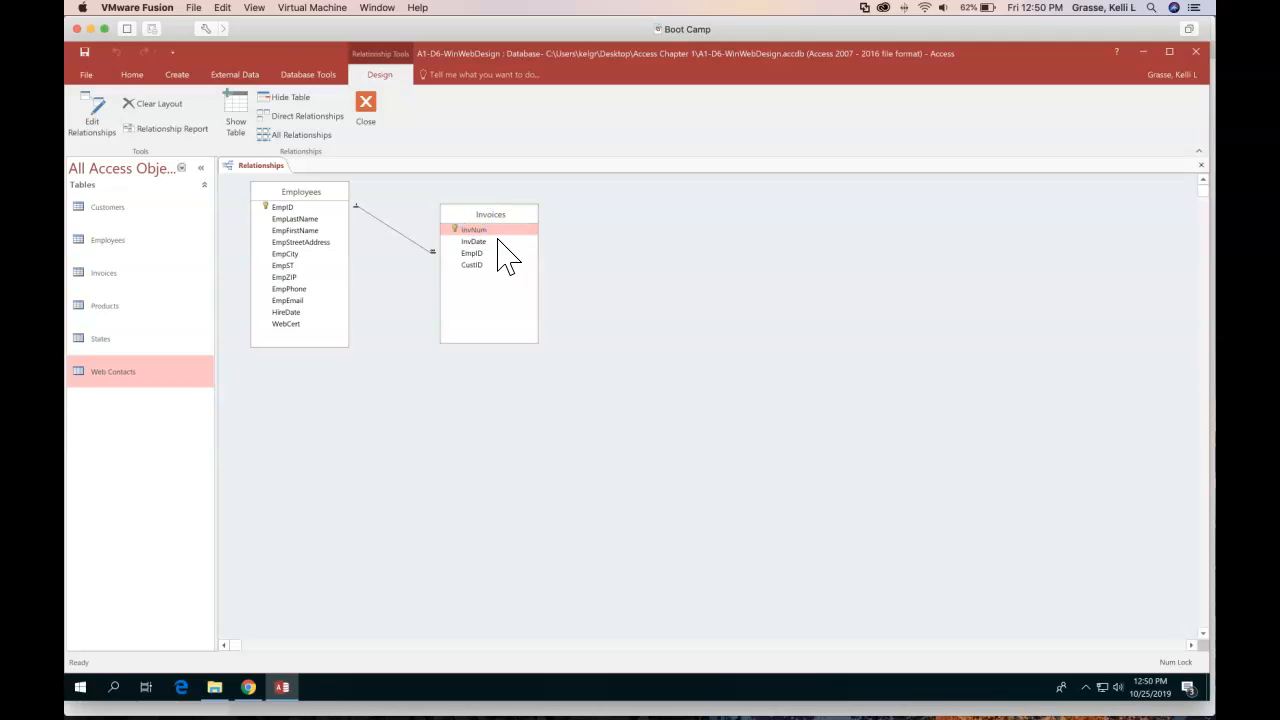
Step: Magnify the screen to 200% to inspect the join line's end symbols, and close the magnifier
key(super+plus)
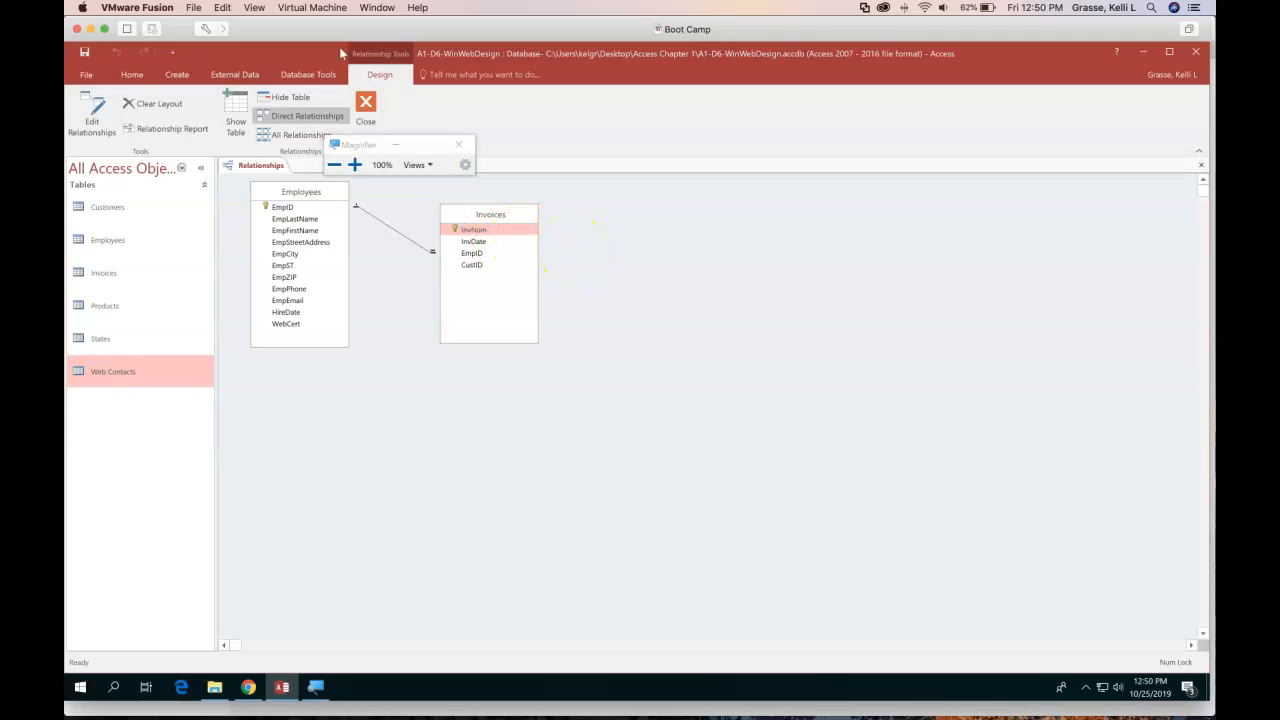
click(354, 164)
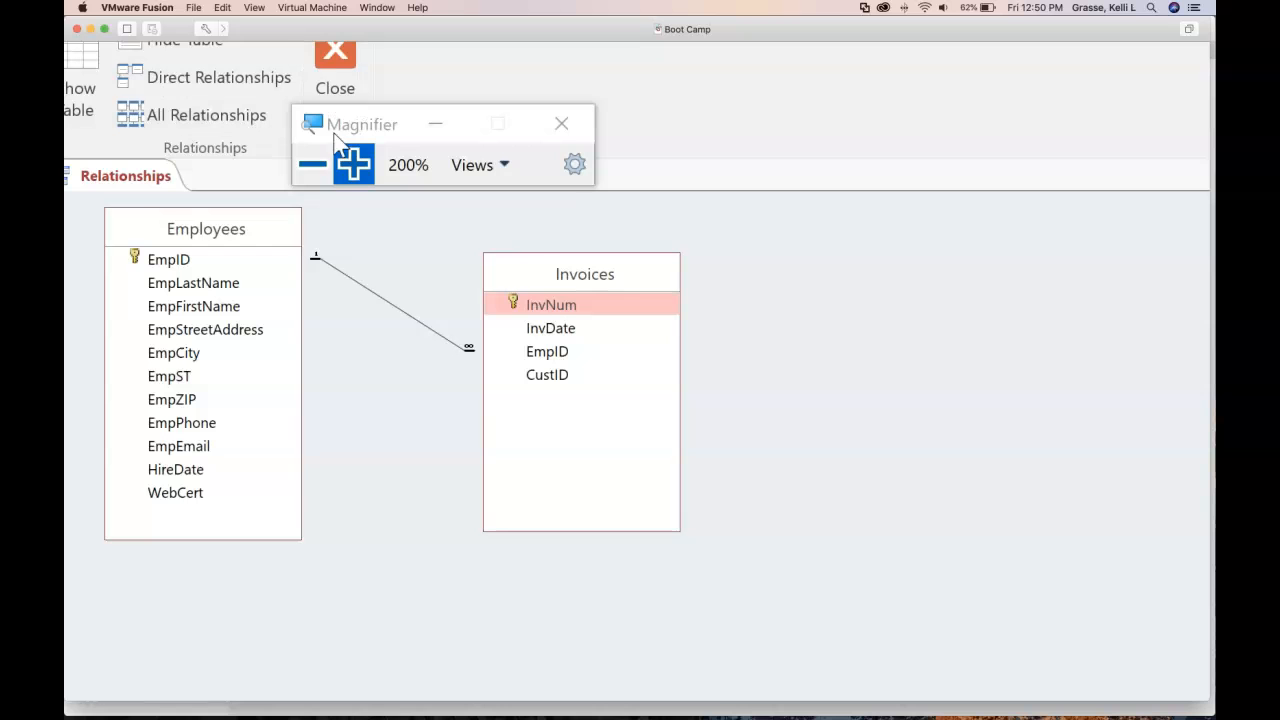
click(557, 138)
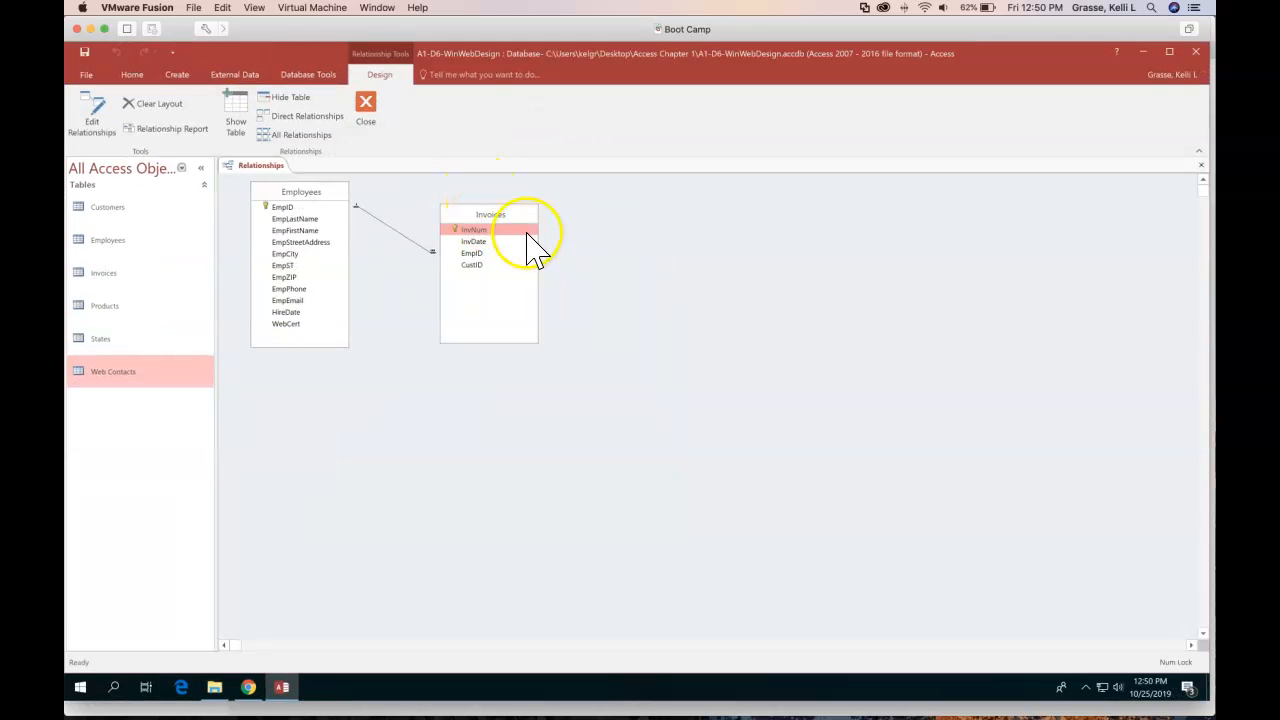
Step: Shift the Invoices field list slightly lower in the relationships layout
drag(465, 223, 418, 254)
click(418, 254)
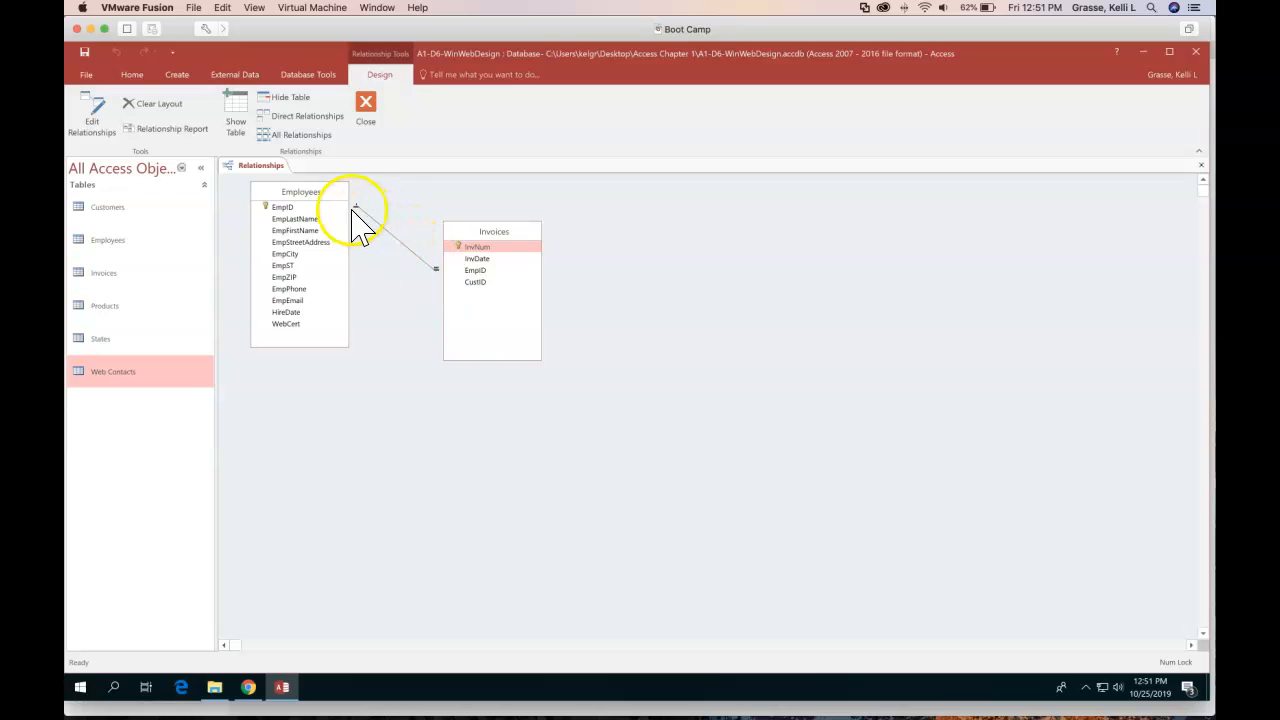
Step: Examine how the EmpID field in Employees is joined to the EmpID field in Invoices
drag(280, 208, 483, 276)
drag(134, 223, 491, 303)
drag(483, 290, 394, 240)
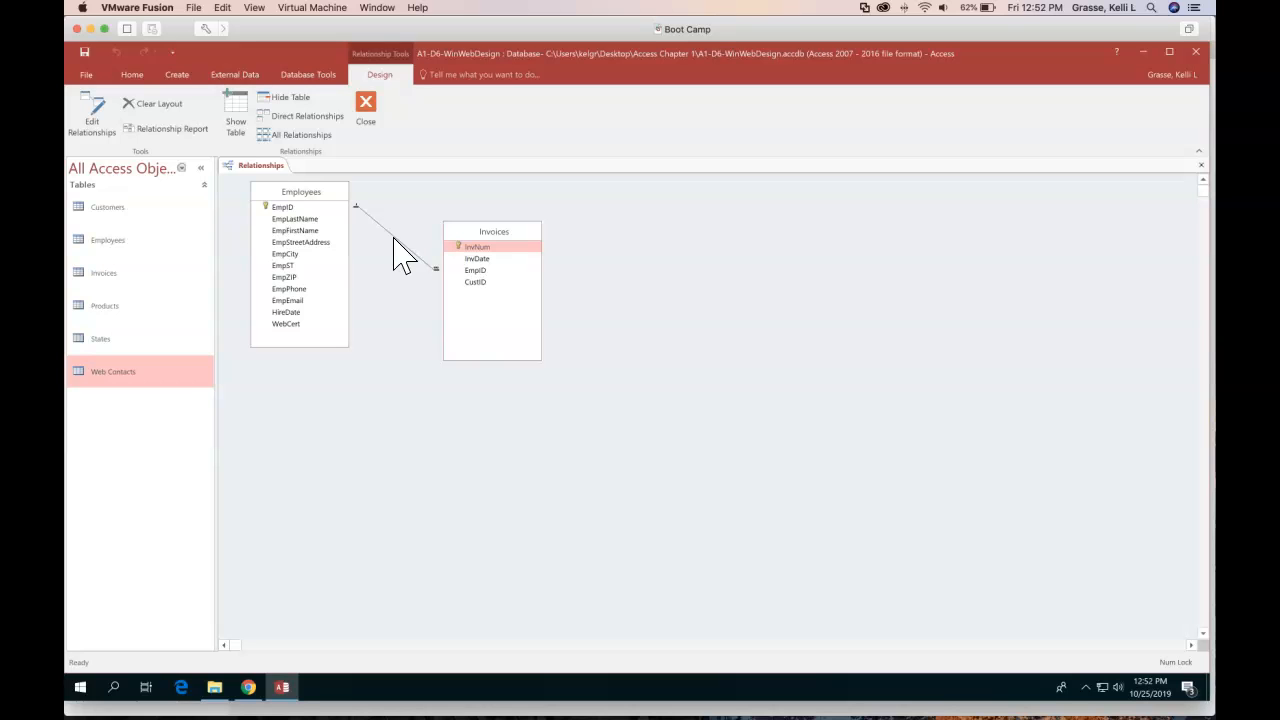
click(306, 240)
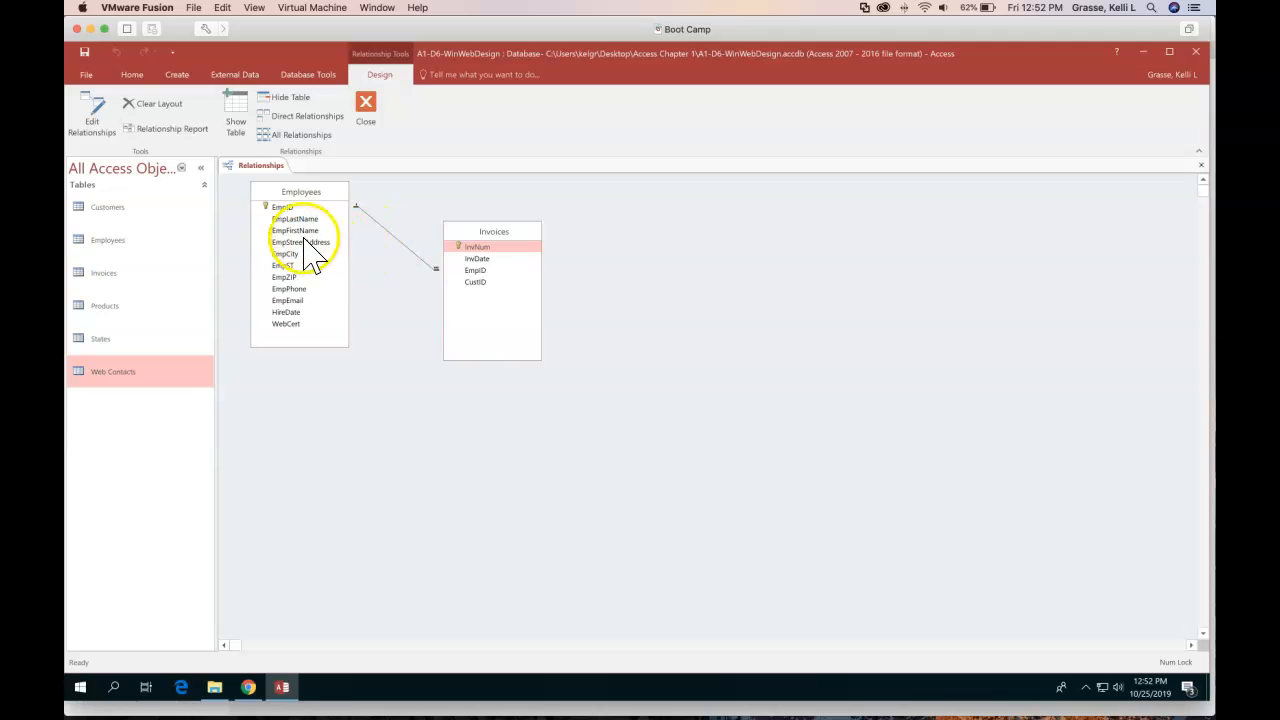
click(292, 212)
click(429, 270)
drag(292, 212, 507, 300)
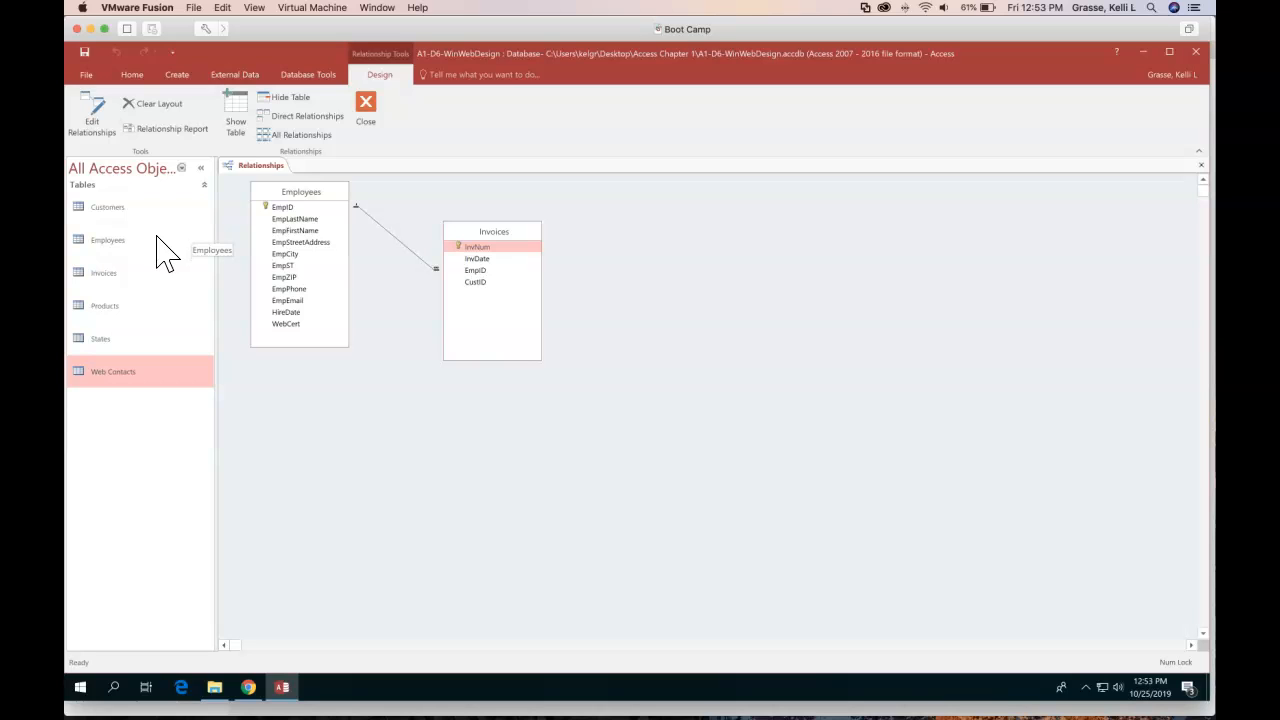
click(272, 244)
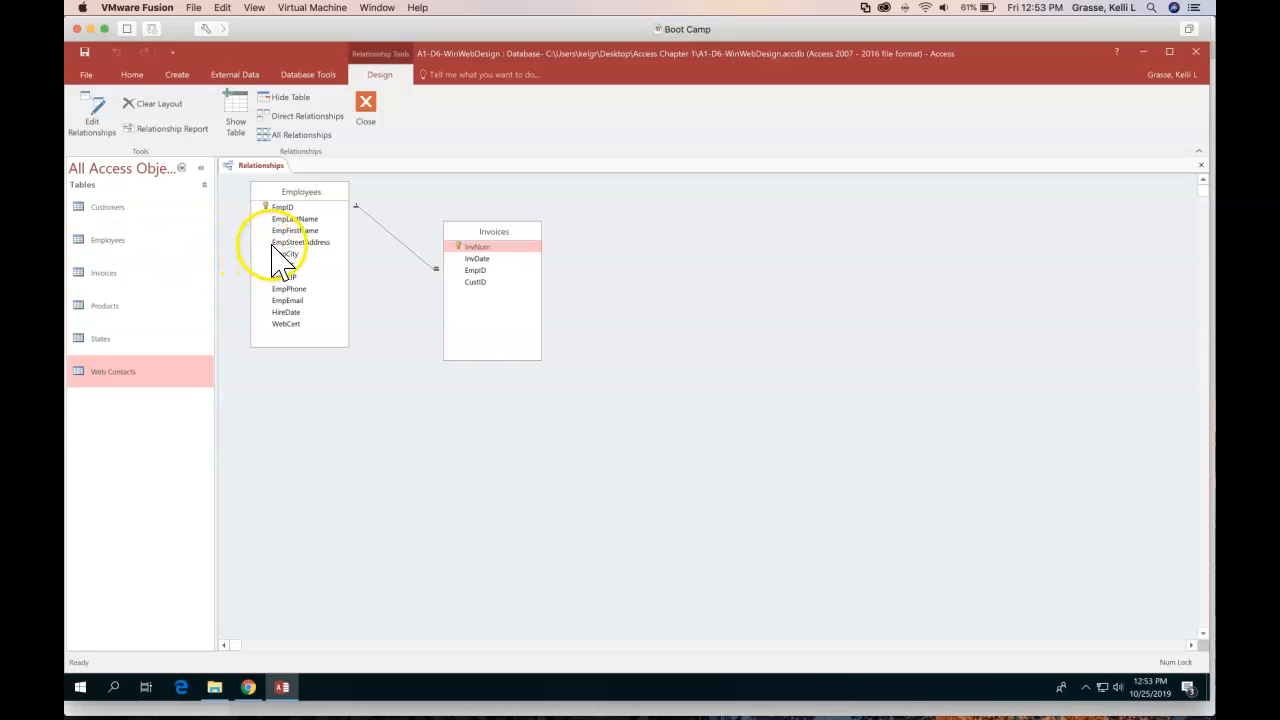
Step: Close the relationships layout with its changes saved, and reopen it briefly to check the saved arrangement
click(368, 112)
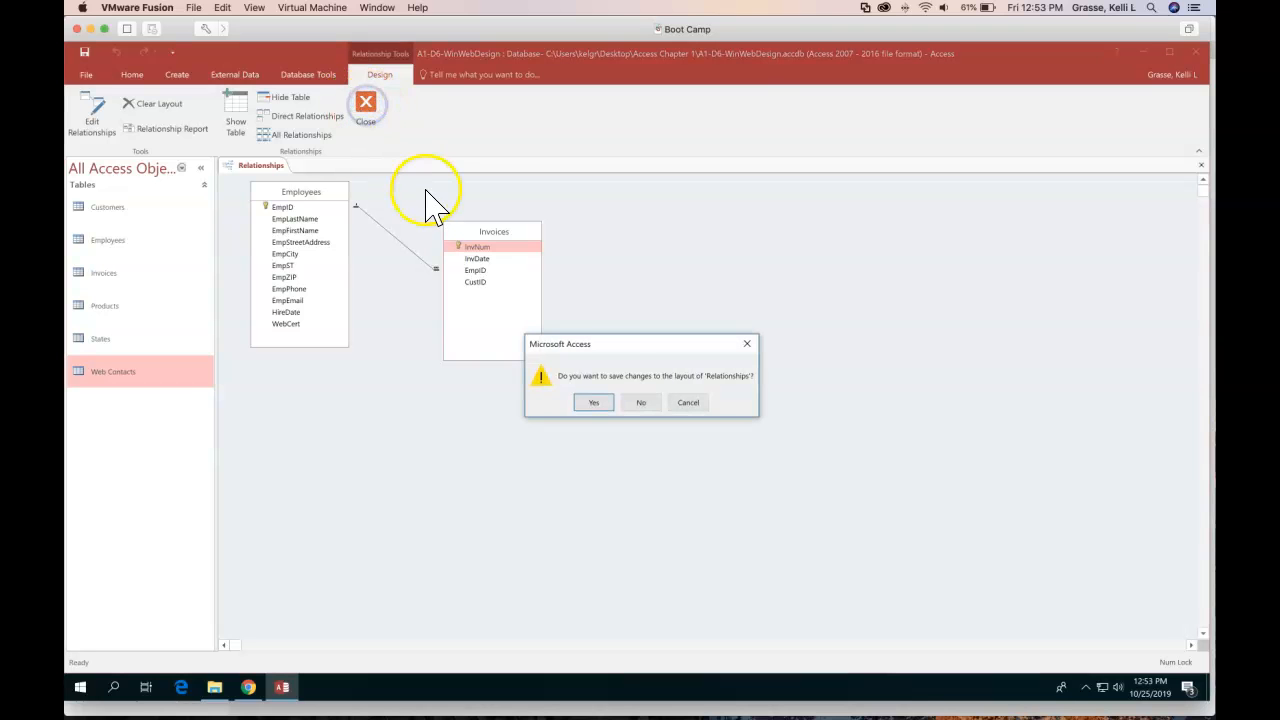
click(591, 406)
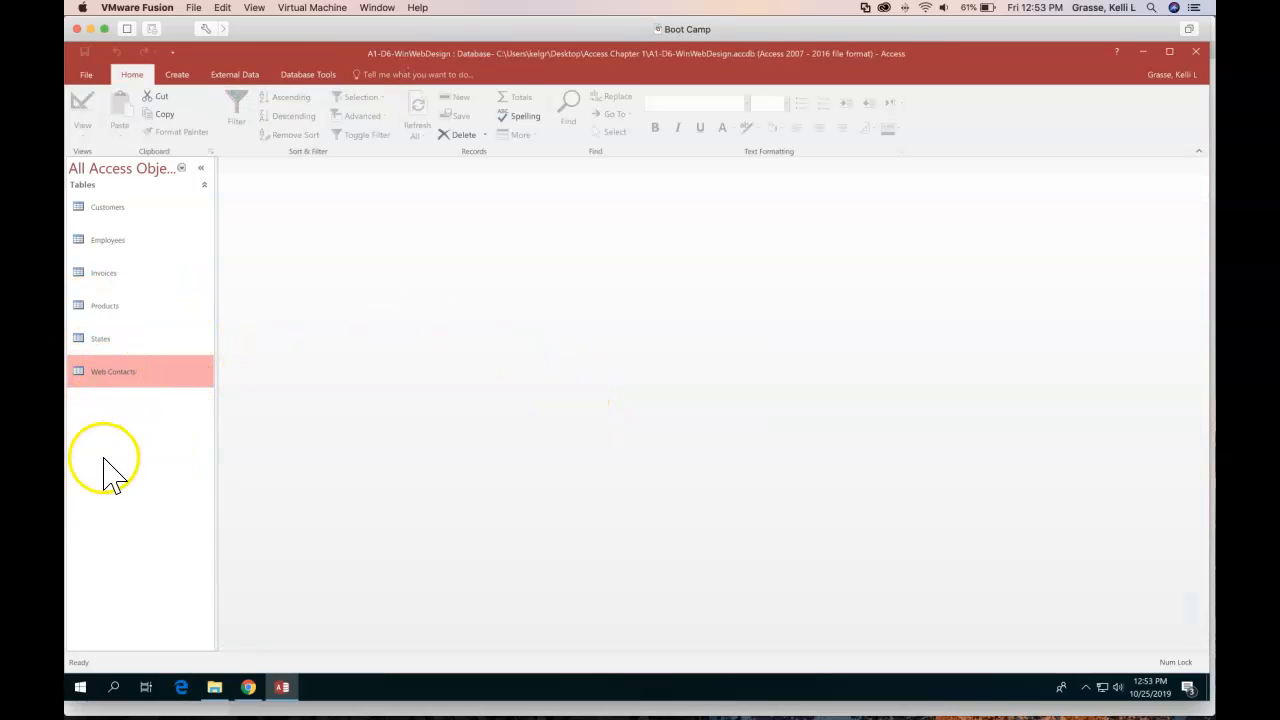
click(302, 76)
click(250, 120)
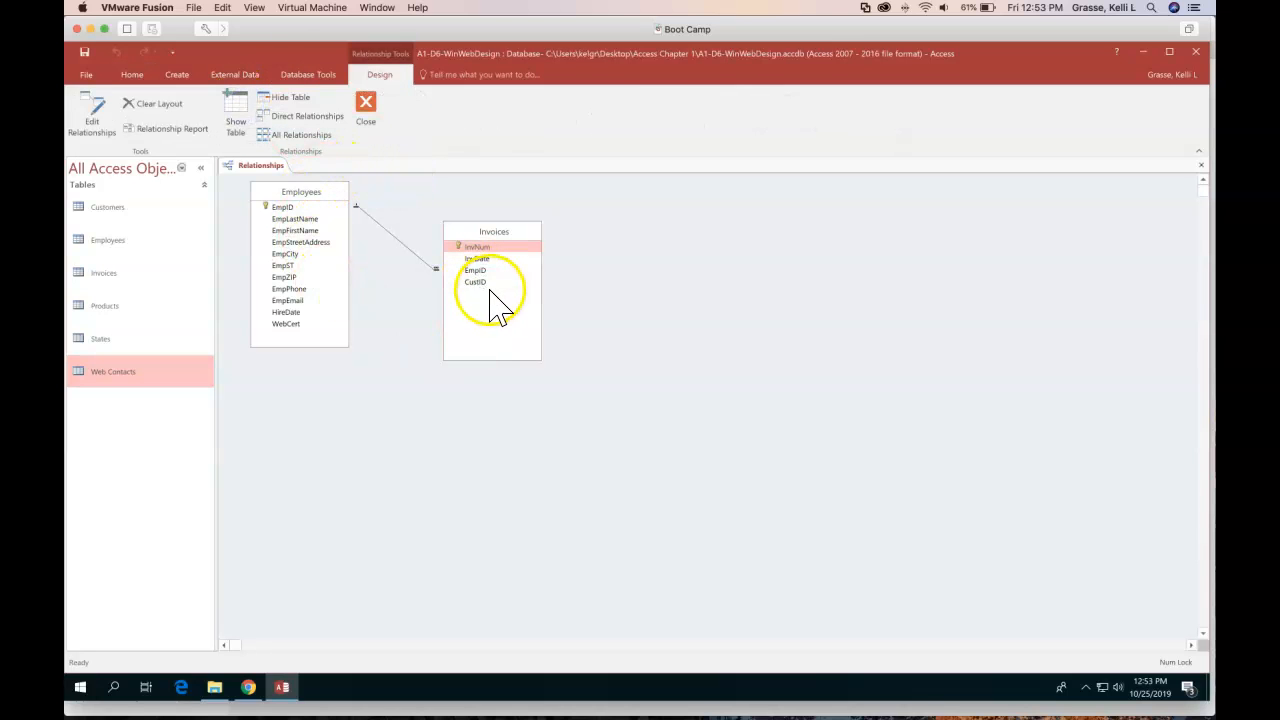
click(368, 108)
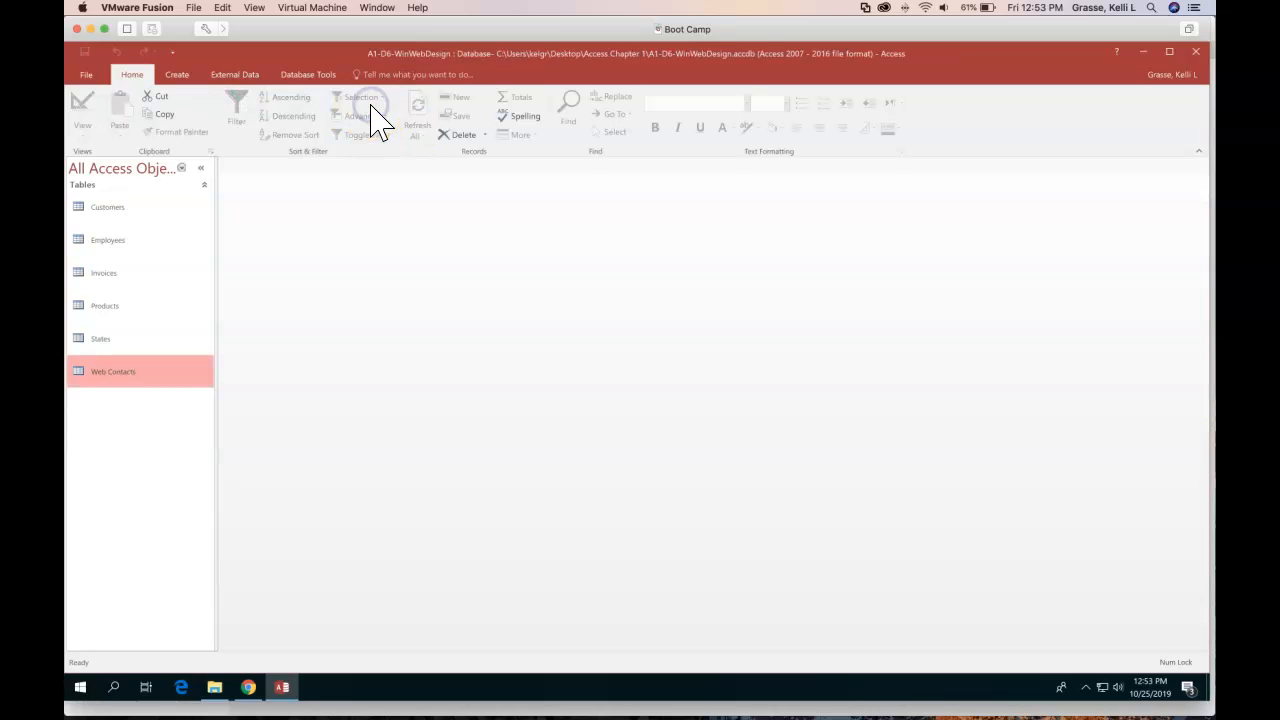